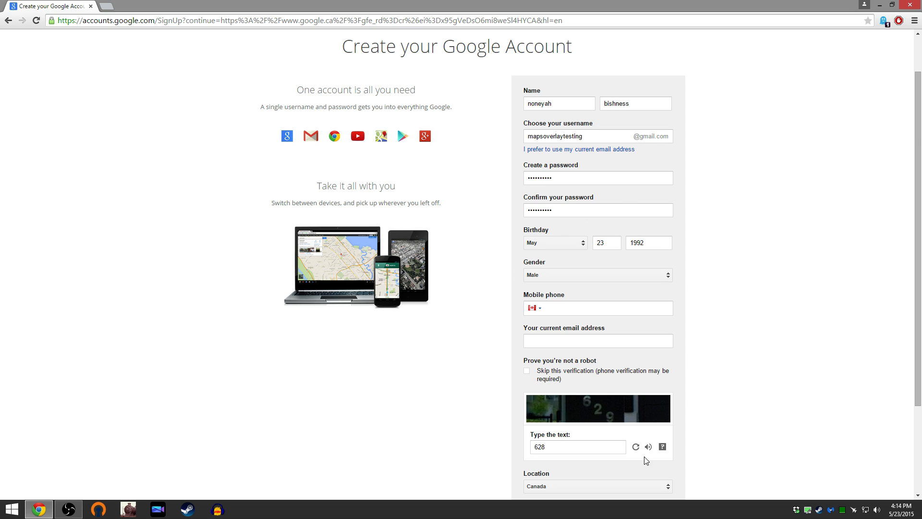
# Correct the last character of the robot-check verification text and submit the account sign-up form.
pyautogui.scroll(-2, 647, 460)
pyautogui.click(552, 349)
pyautogui.press('BackSpace')
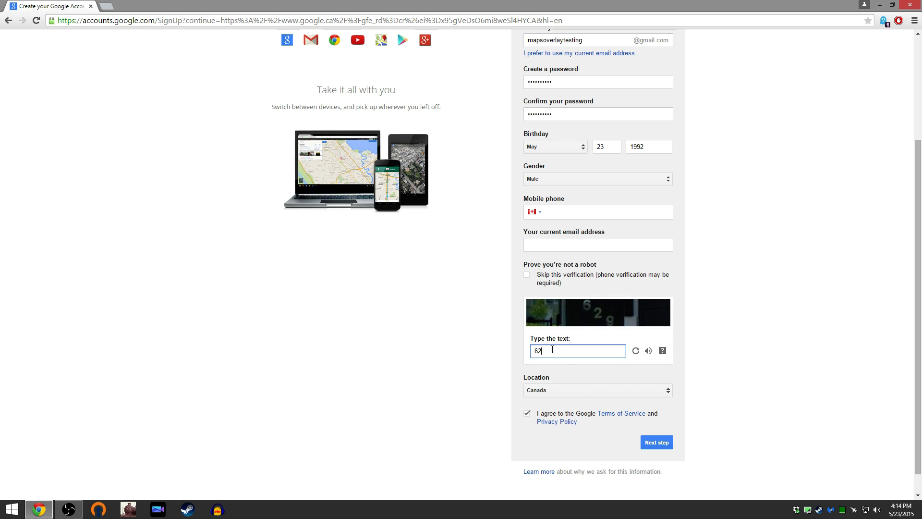
pyautogui.write('9')
pyautogui.click(653, 439)
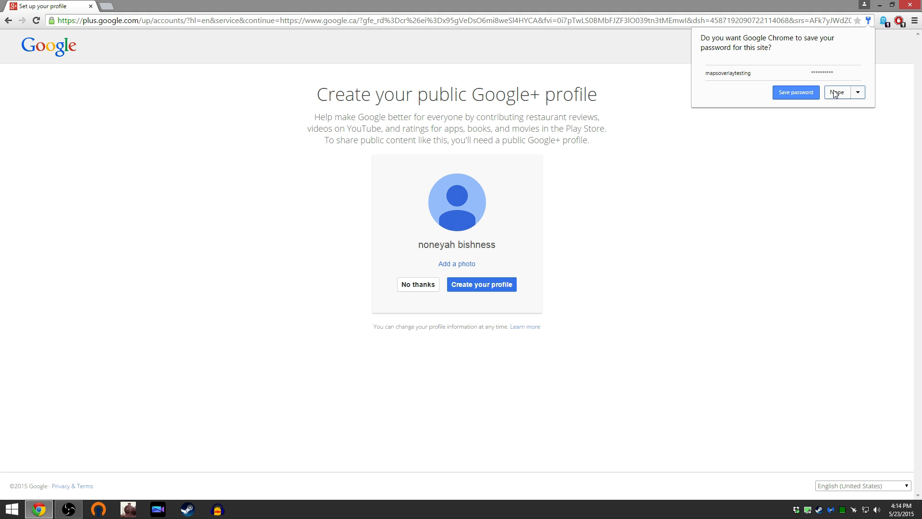
# Decline saving the account password in the browser and skip creating a public Google+ profile.
pyautogui.click(836, 92)
pyautogui.click(420, 291)
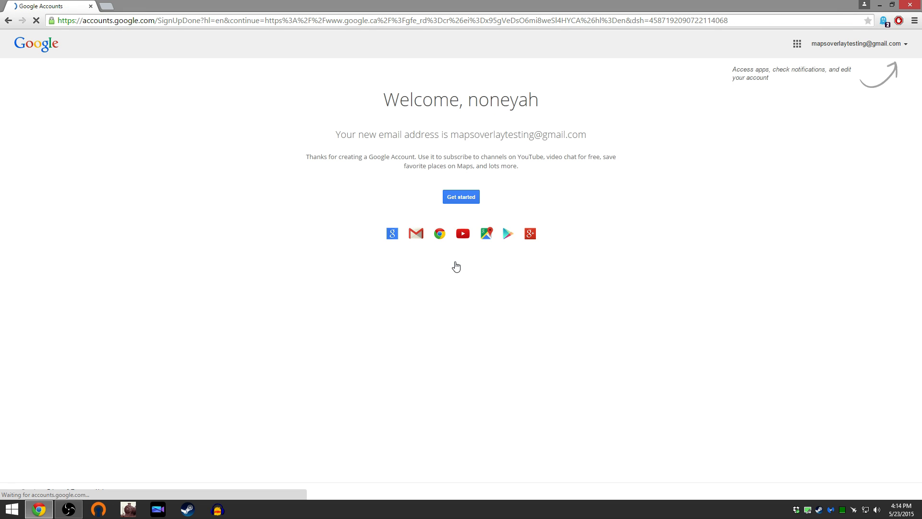
# Go to google.com, search for "google developer console" and open the Google Developers Console result.
pyautogui.click(365, 21)
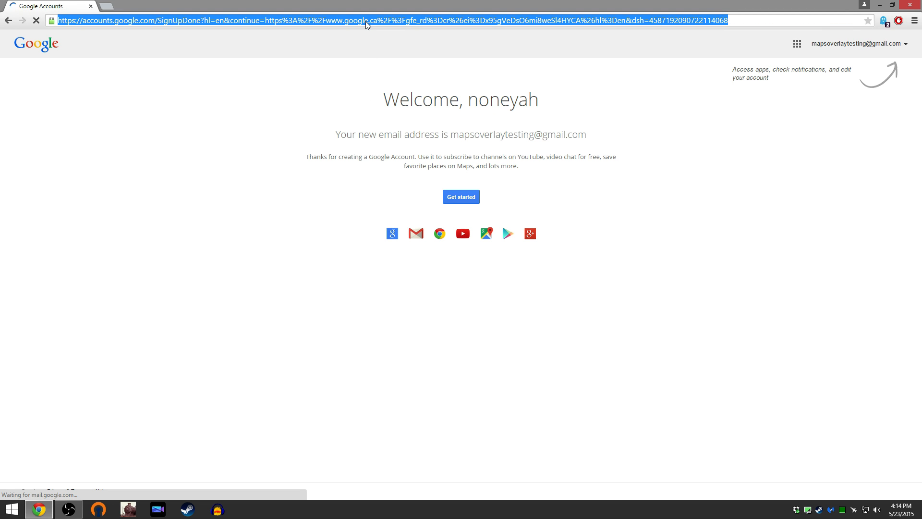
pyautogui.write('google.com')
pyautogui.press('Return')
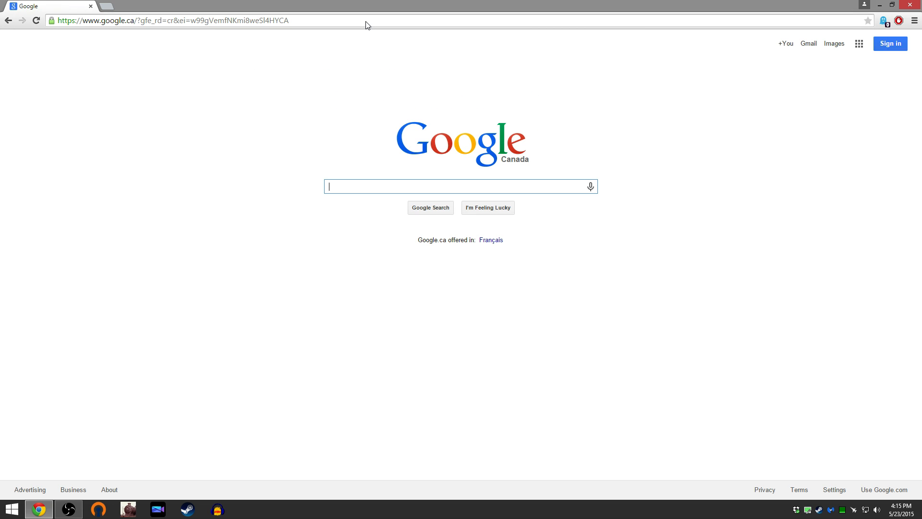
pyautogui.write('googl')
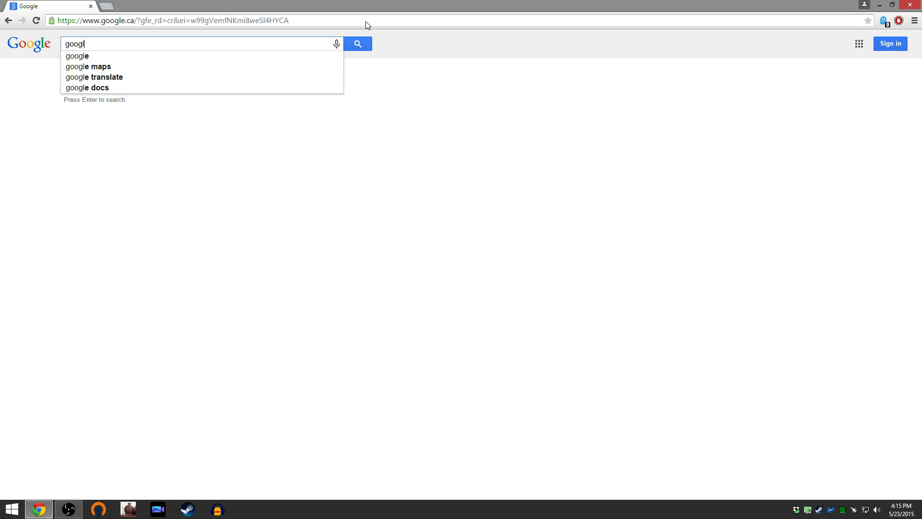
pyautogui.write('e developer console')
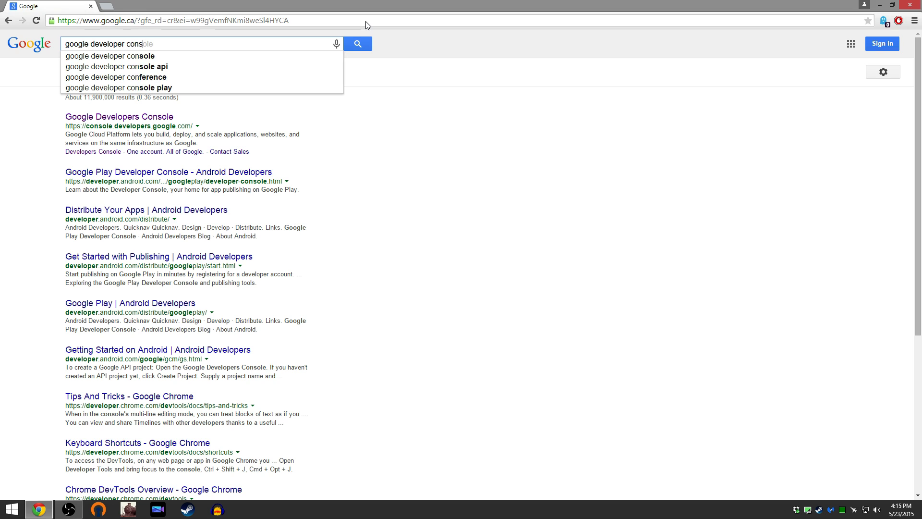
pyautogui.press('Return')
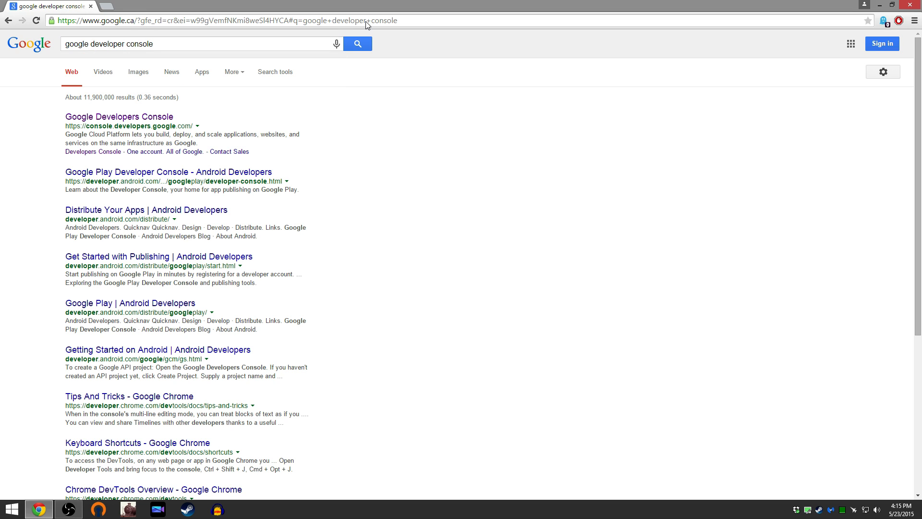
pyautogui.click(87, 119)
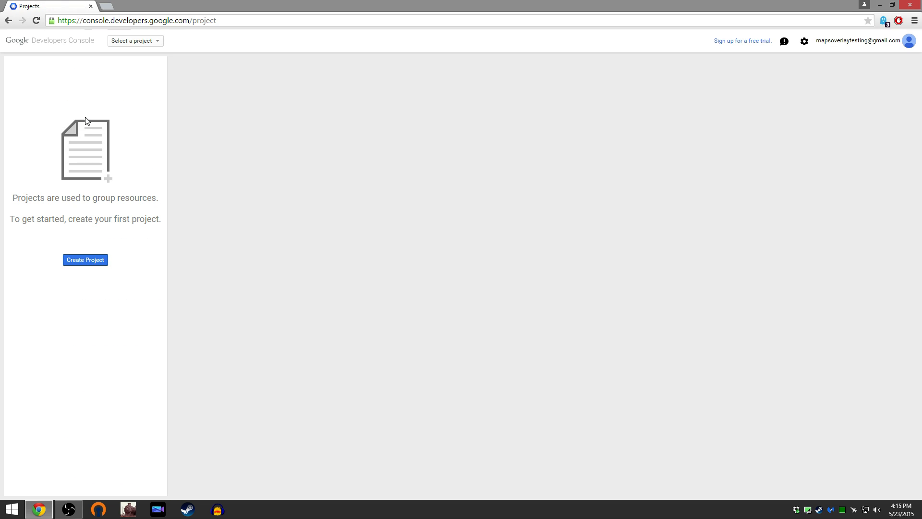
# Create a new project named NewHavenBoston, agreeing to the terms of service.
pyautogui.click(93, 262)
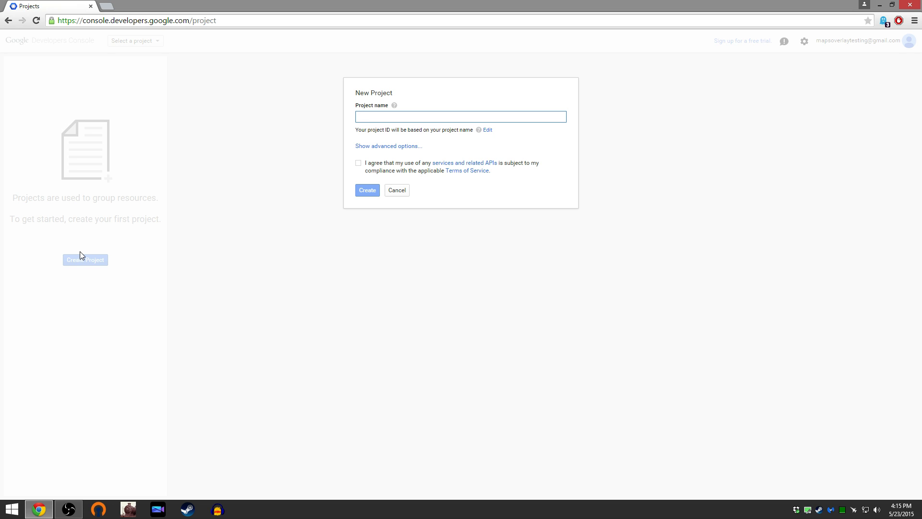
pyautogui.write('New')
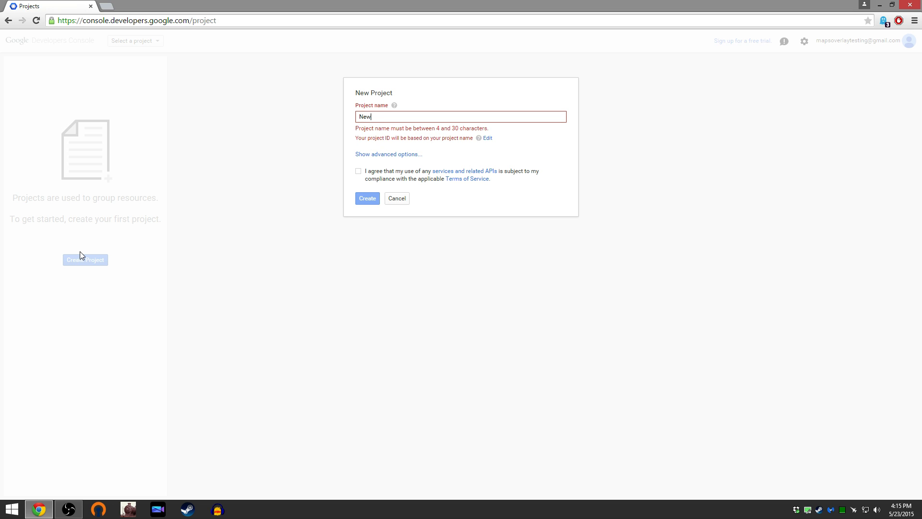
pyautogui.write('HavenBoston')
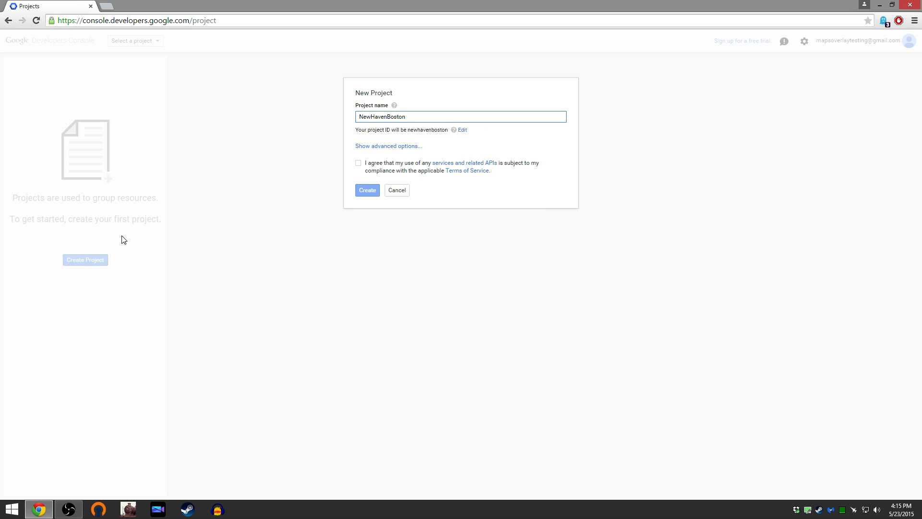
pyautogui.click(359, 162)
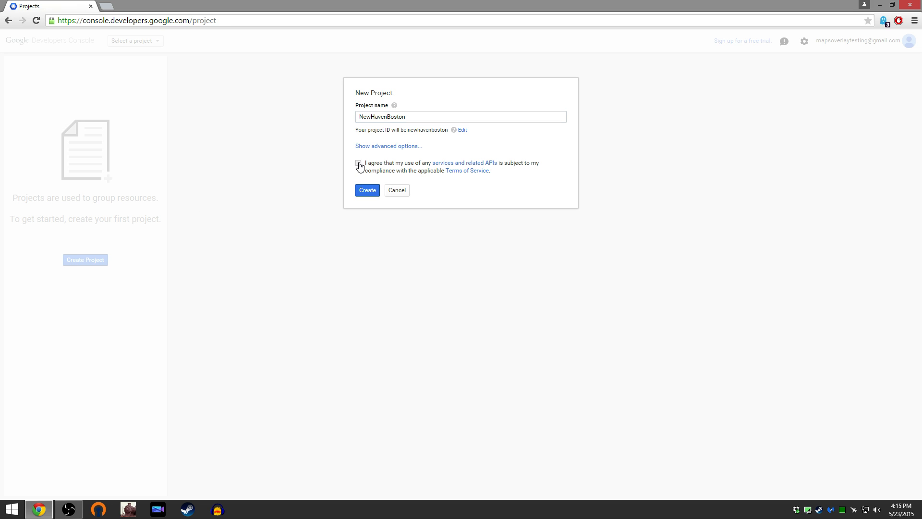
pyautogui.click(367, 191)
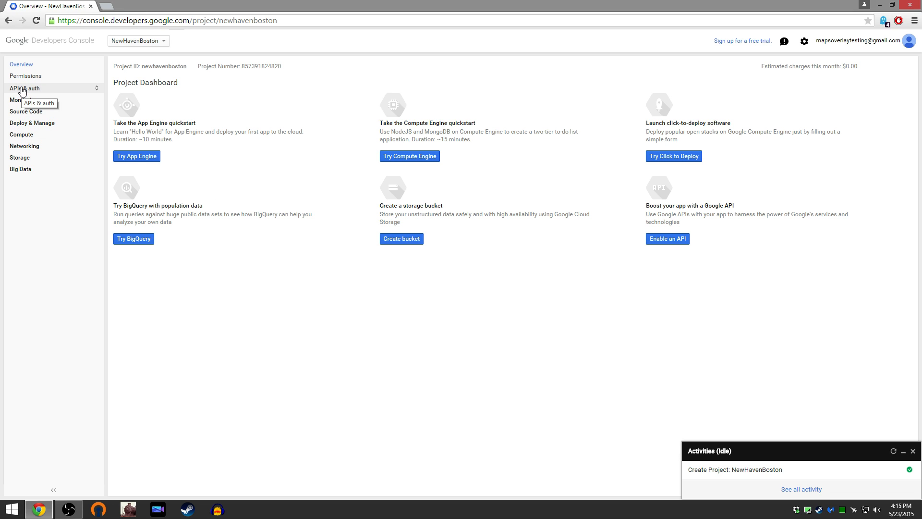
# Find the Static Maps API in the project's API library by searching "static maps" and enable it.
pyautogui.click(45, 89)
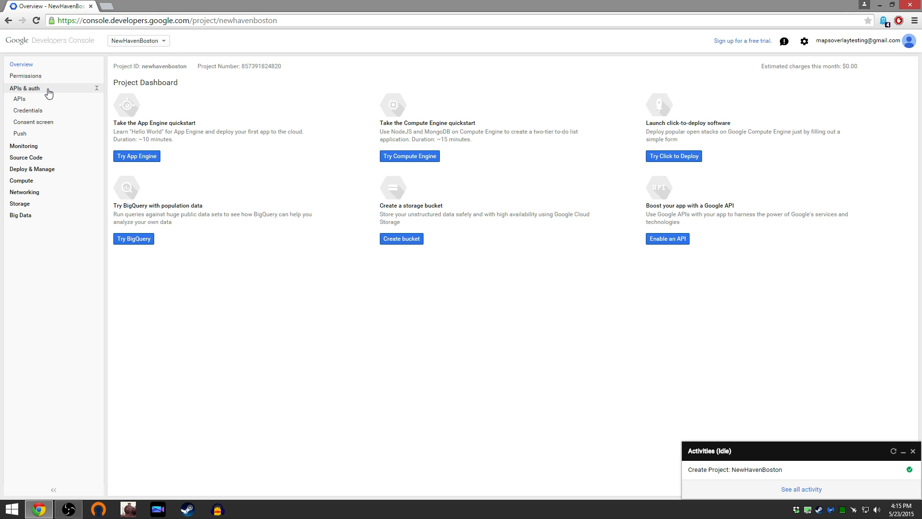
pyautogui.click(19, 99)
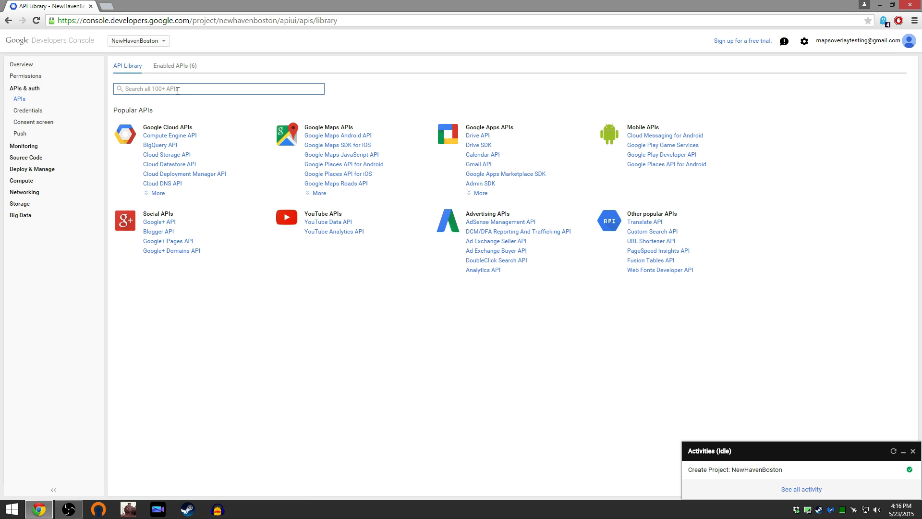
pyautogui.write('static maps')
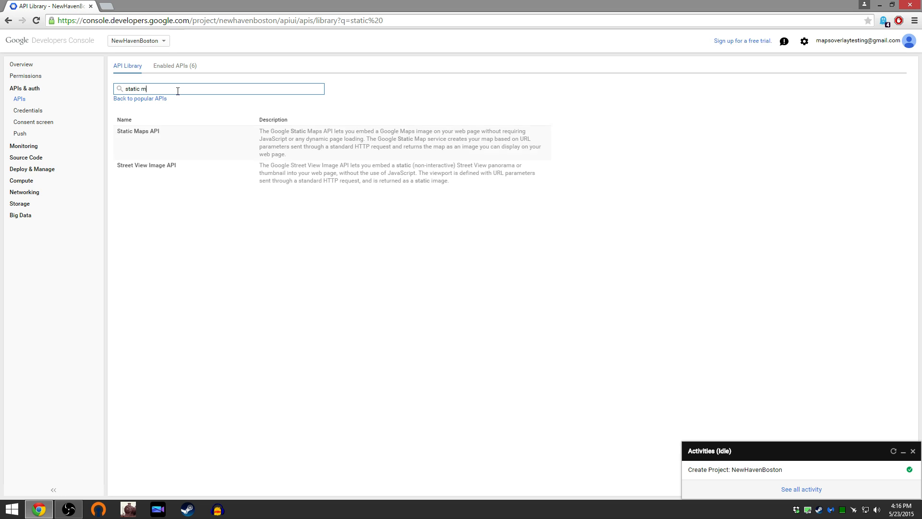
pyautogui.click(156, 134)
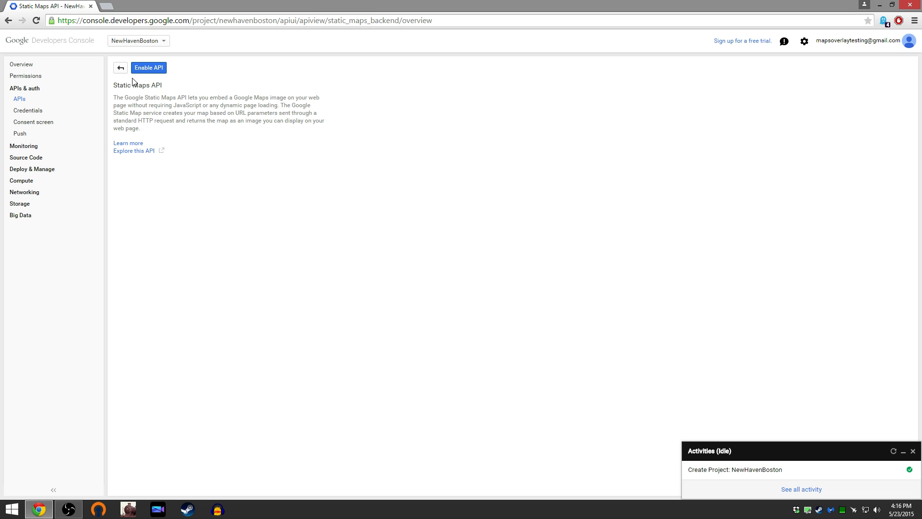
pyautogui.click(149, 69)
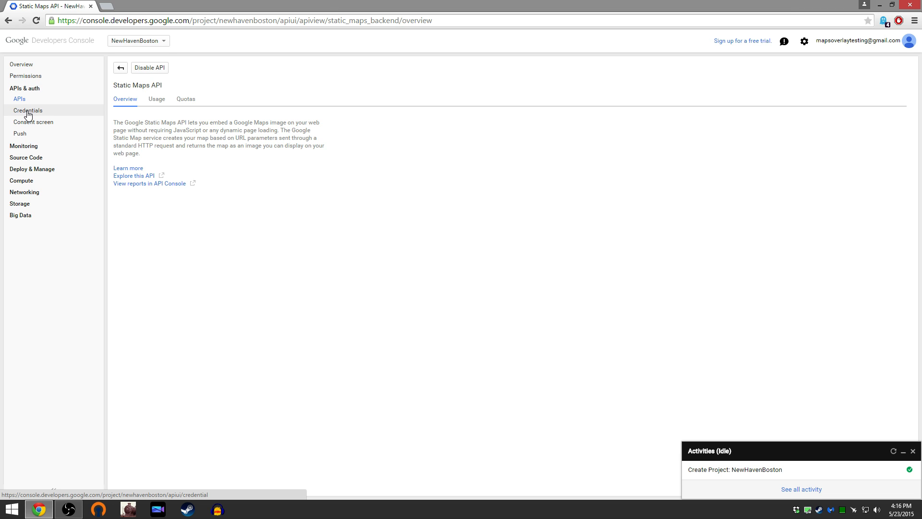
# Create a server key for public API access in the project's credentials, leaving the allowed IP addresses blank.
pyautogui.click(27, 114)
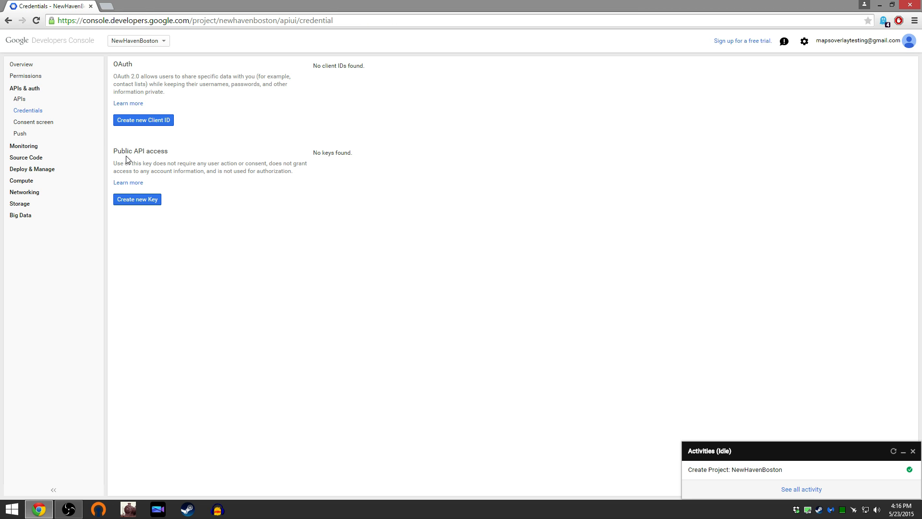
pyautogui.moveTo(113, 151); pyautogui.dragTo(169, 152)
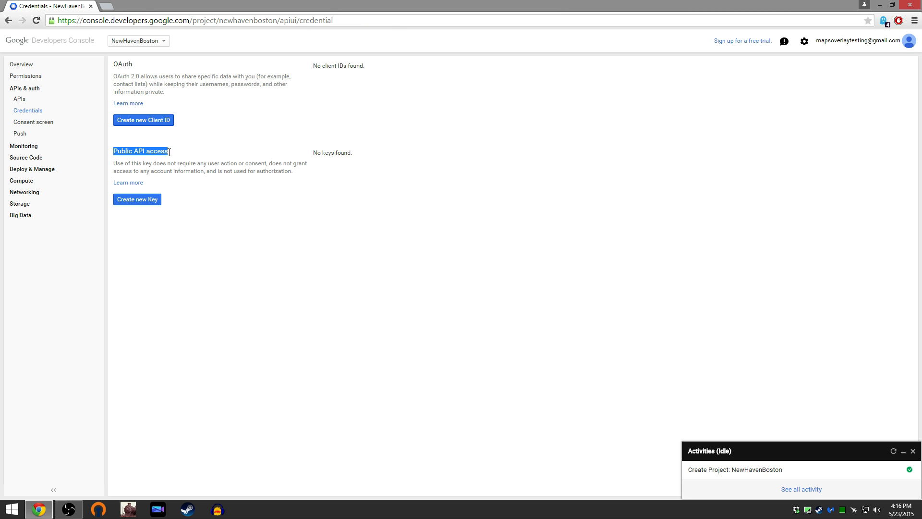
pyautogui.click(138, 200)
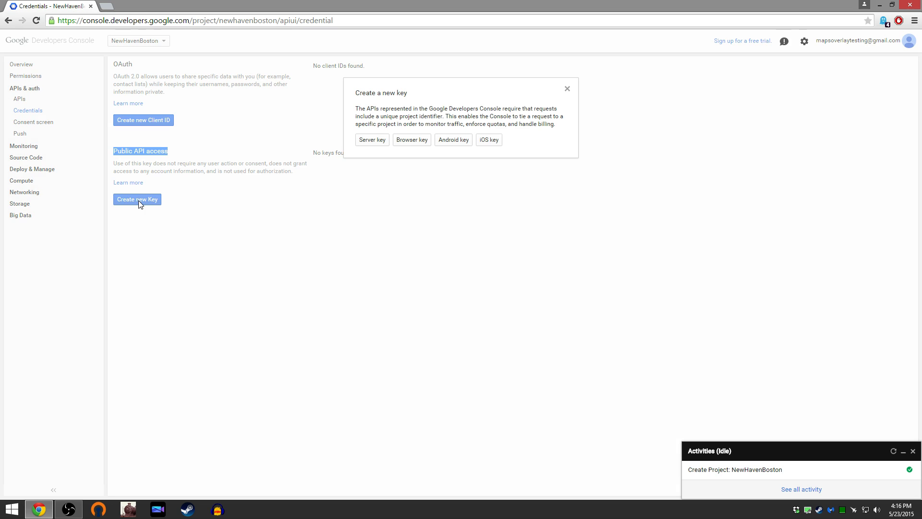
pyautogui.click(370, 141)
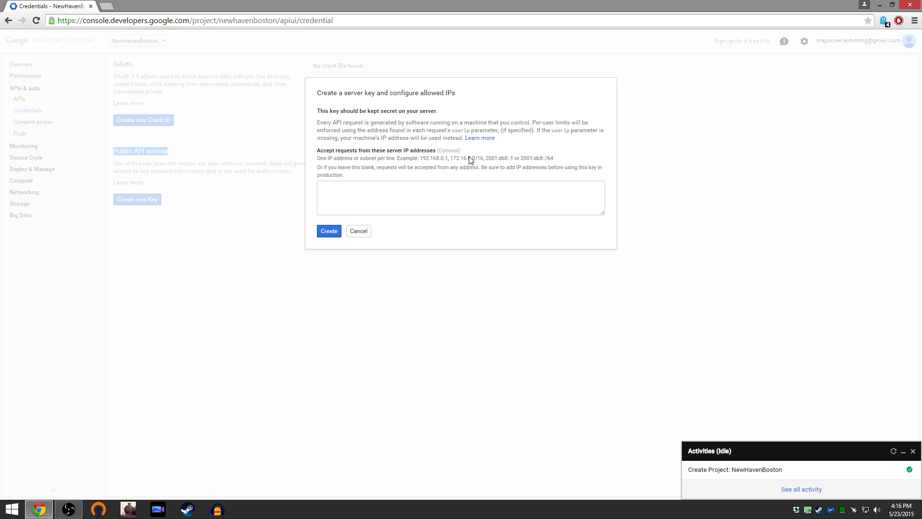
pyautogui.moveTo(420, 162); pyautogui.dragTo(560, 161)
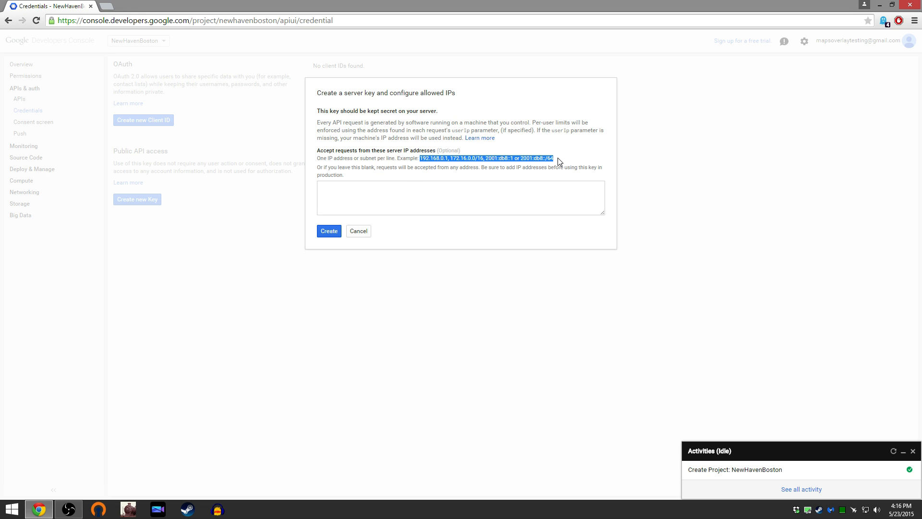
pyautogui.click(423, 160)
pyautogui.moveTo(421, 160); pyautogui.dragTo(566, 162)
pyautogui.click(418, 187)
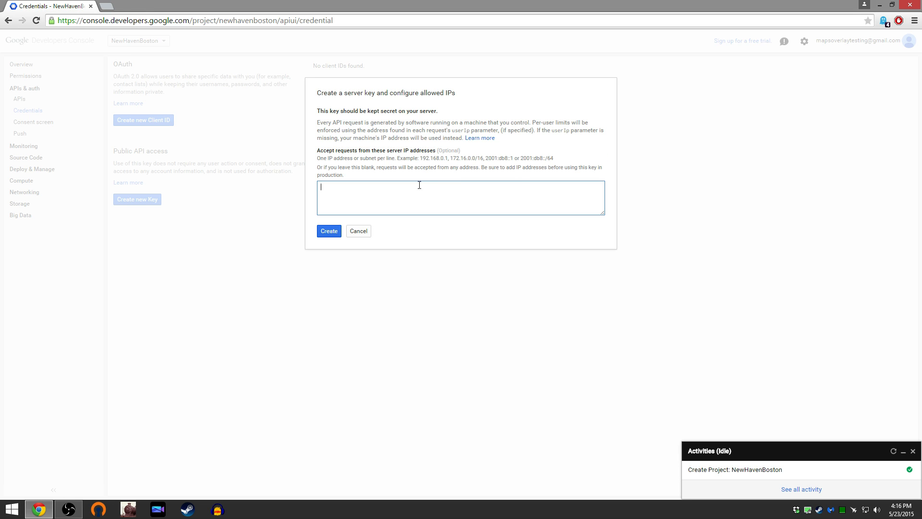
pyautogui.click(330, 231)
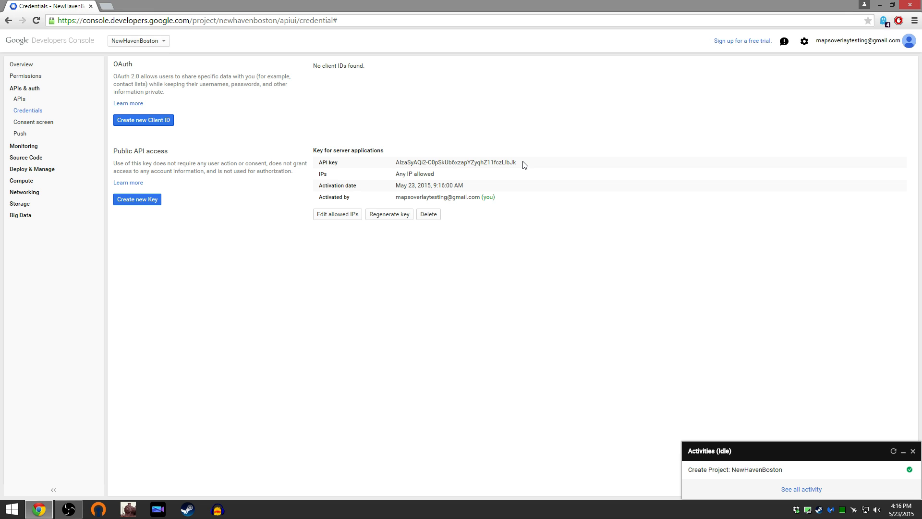
# Open the server key's allowed IPs for editing and run ipconfig in a Command Prompt to look up the computer's IPv4 address.
pyautogui.click(338, 215)
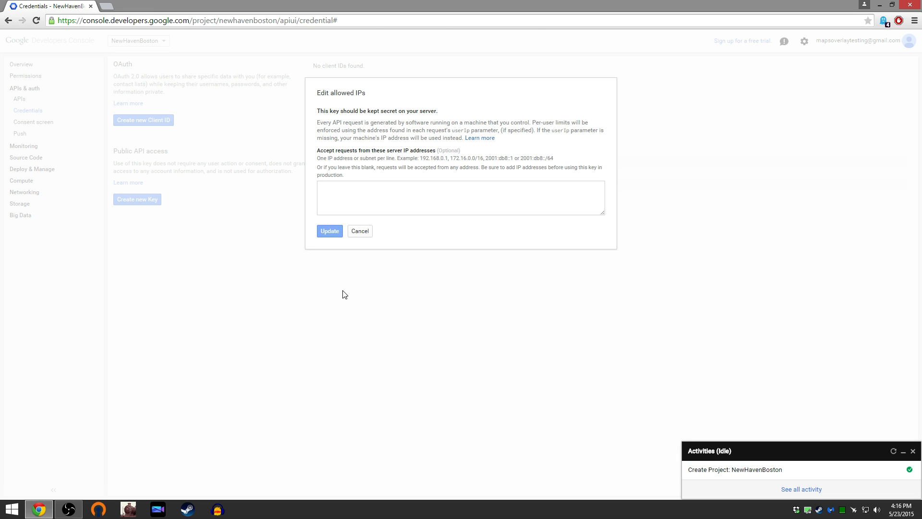
pyautogui.press('super+r')
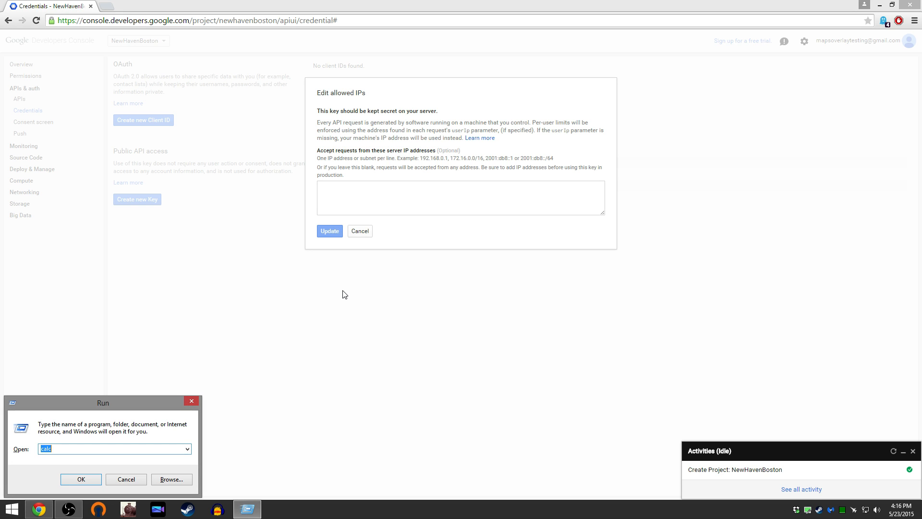
pyautogui.write('cmd')
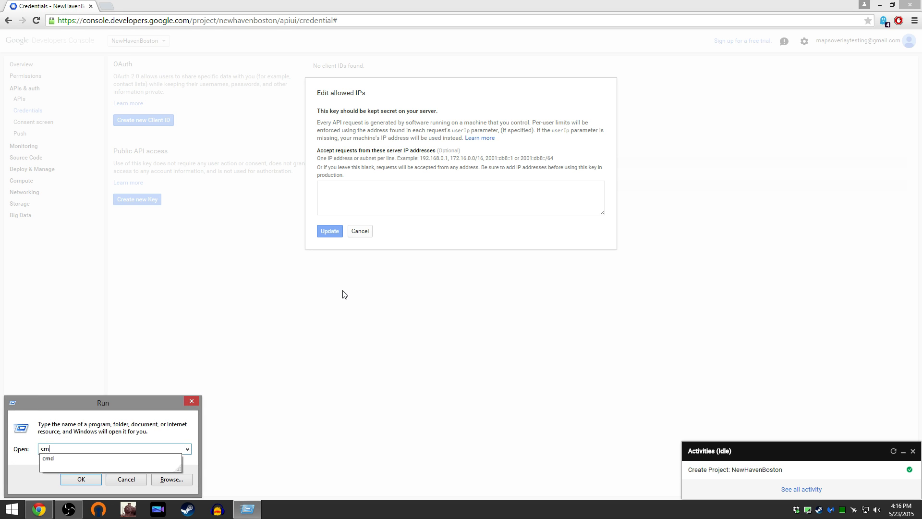
pyautogui.press('Return')
pyautogui.write('ipconfig')
pyautogui.press('Return')
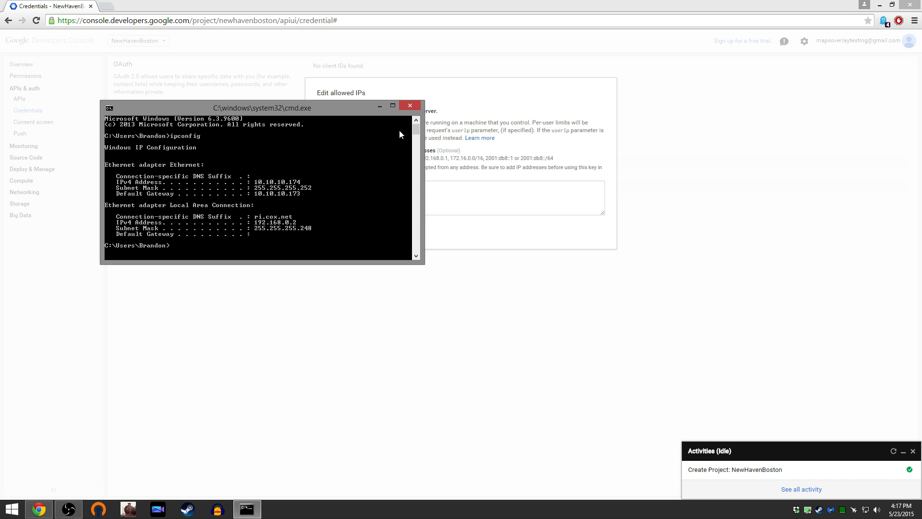
pyautogui.click(410, 105)
# Set the server key's allowed IP address to 192.168.0.2 and save the update.
pyautogui.click(399, 183)
pyautogui.write('12')
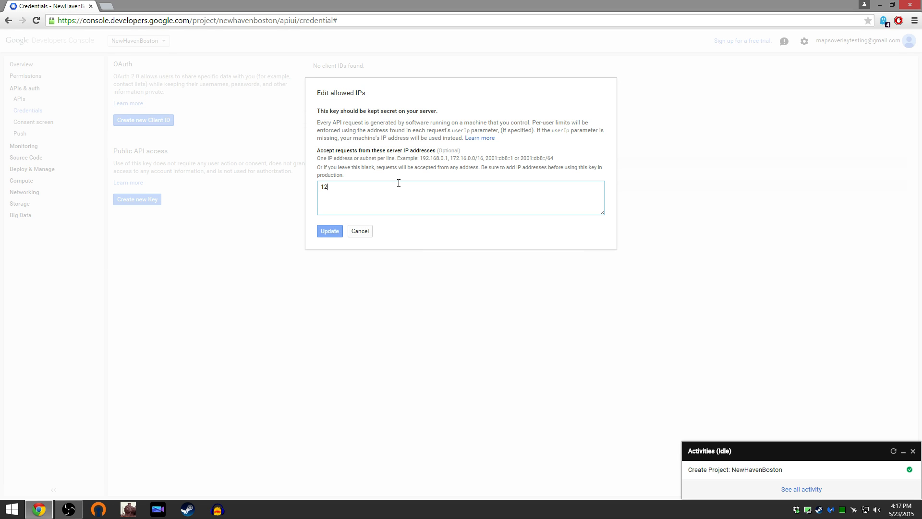
pyautogui.press('BackSpace')
pyautogui.write('92.168.0.2')
pyautogui.click(335, 234)
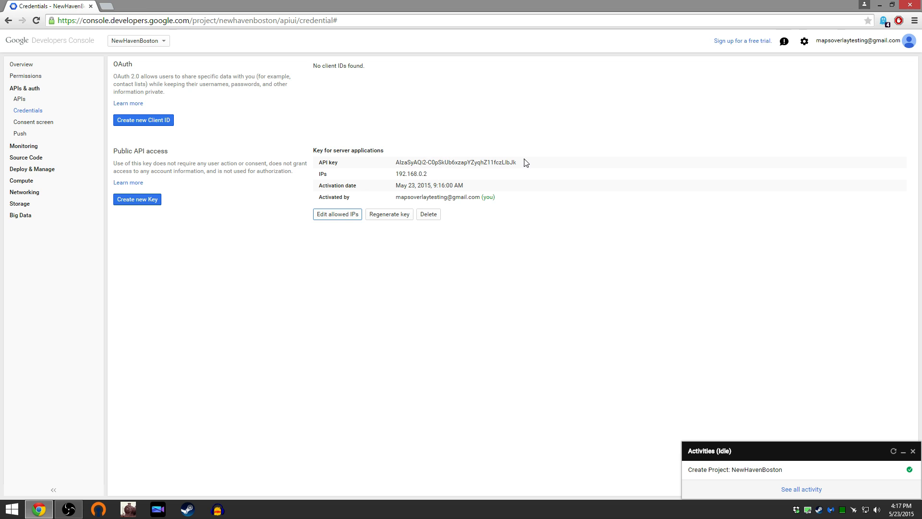
# Copy the API key of the server key to the clipboard.
pyautogui.moveTo(525, 163); pyautogui.dragTo(398, 165)
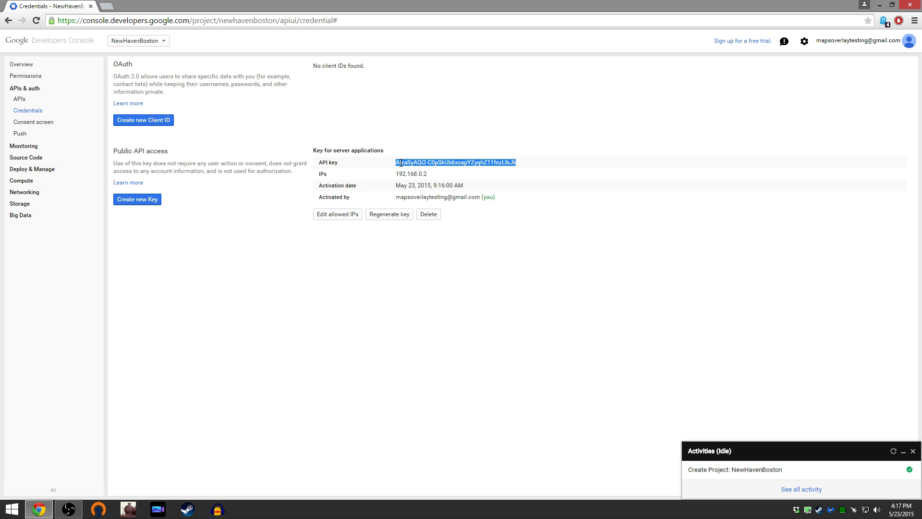
pyautogui.rightClick(401, 164)
pyautogui.click(405, 168)
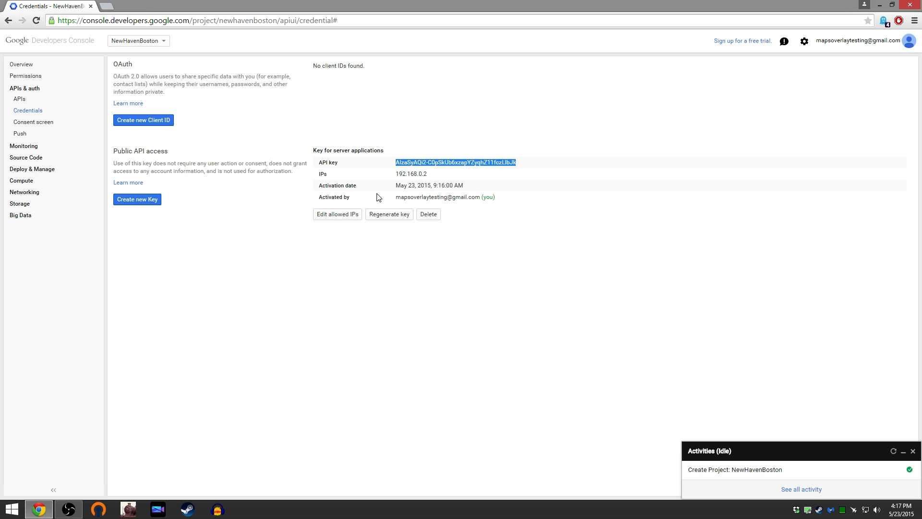
pyautogui.click(67, 511)
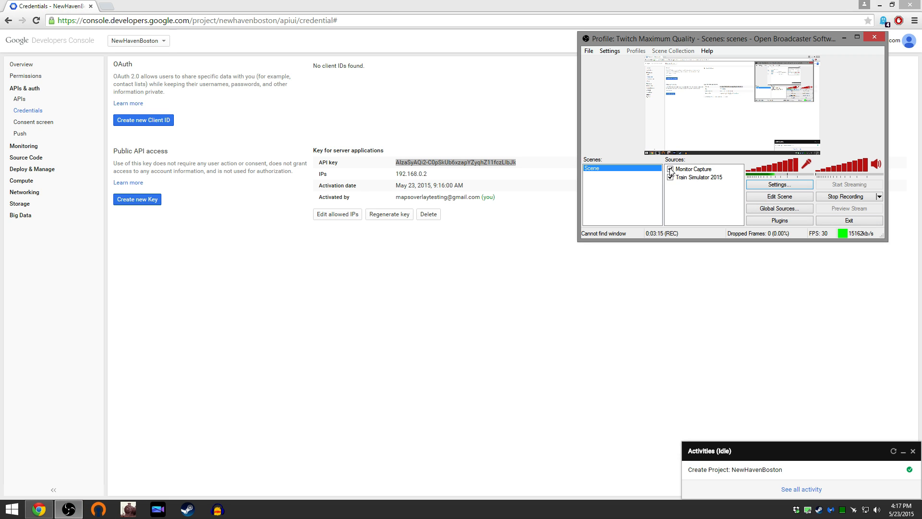
# Switch to Train Simulator 2015 and open the Google Maps settings within its tools settings.
pyautogui.click(670, 169)
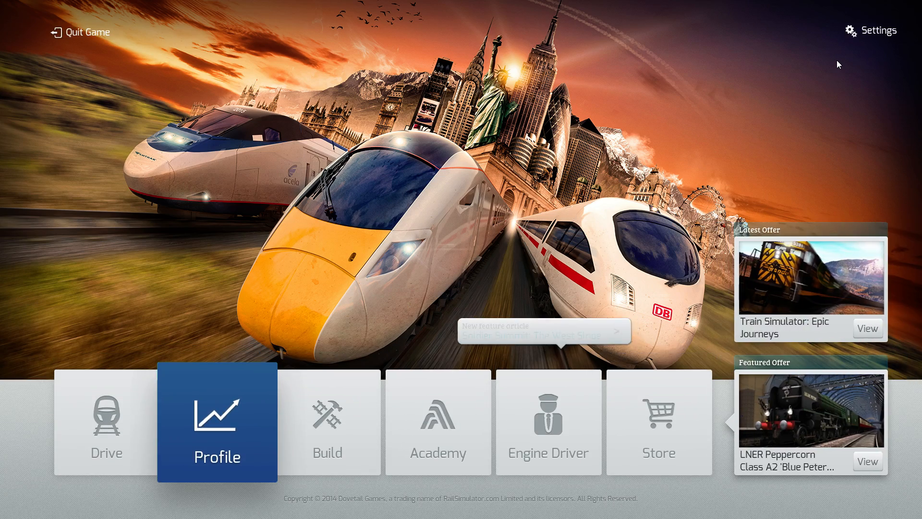
pyautogui.click(852, 36)
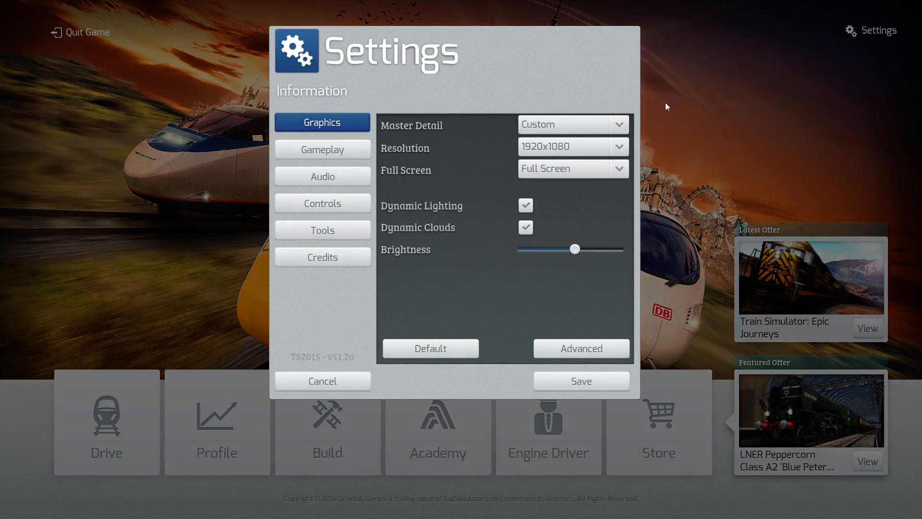
pyautogui.click(325, 232)
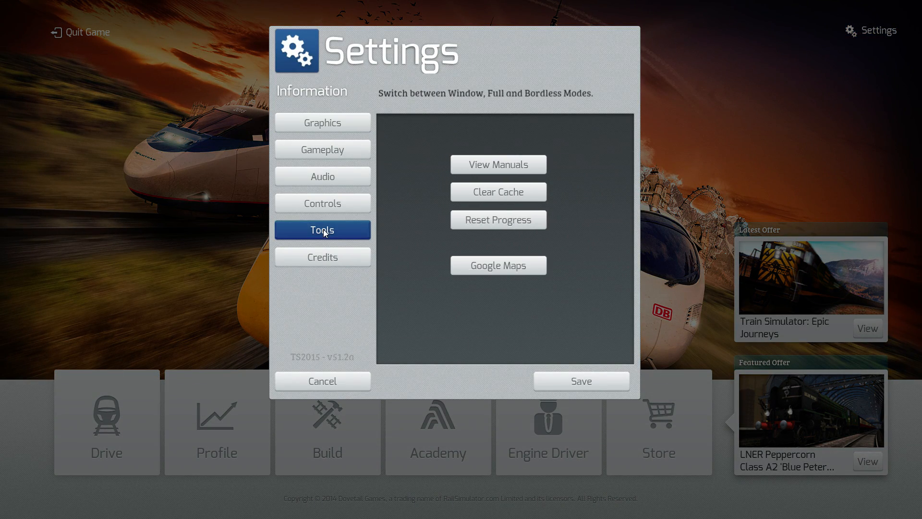
pyautogui.click(494, 268)
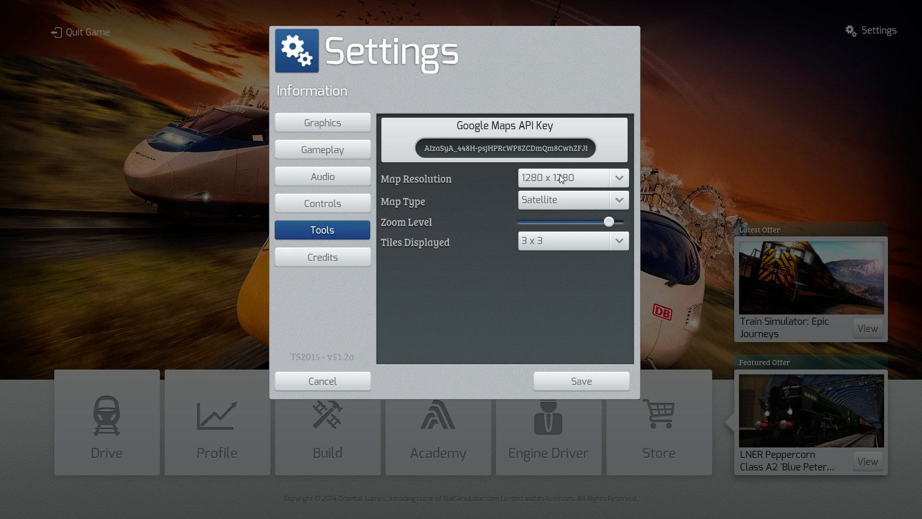
# Set the Google Maps overlay's map resolution to 1280 x 1280 and its map type to Satellite.
pyautogui.click(620, 181)
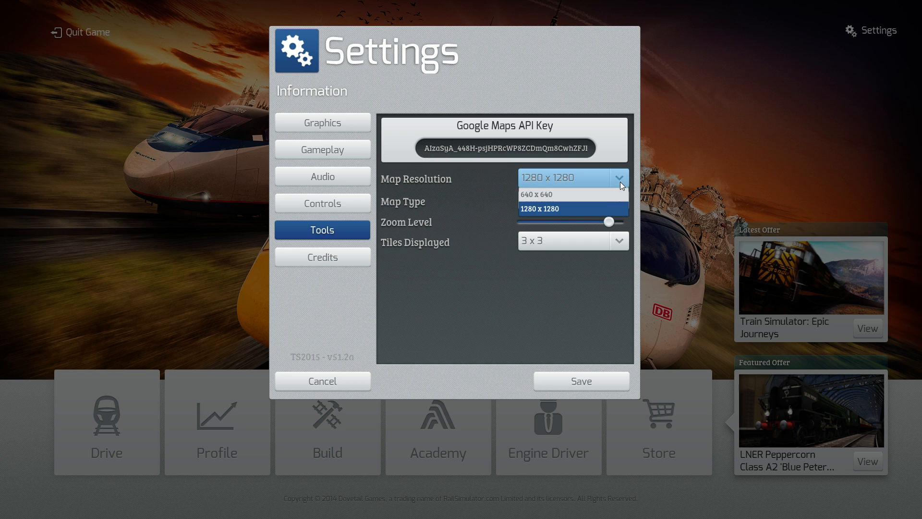
pyautogui.click(543, 209)
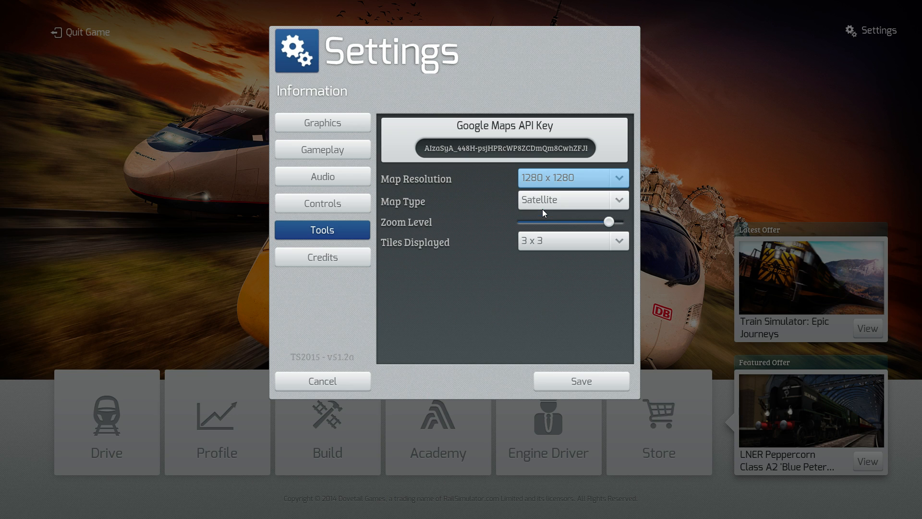
pyautogui.click(614, 201)
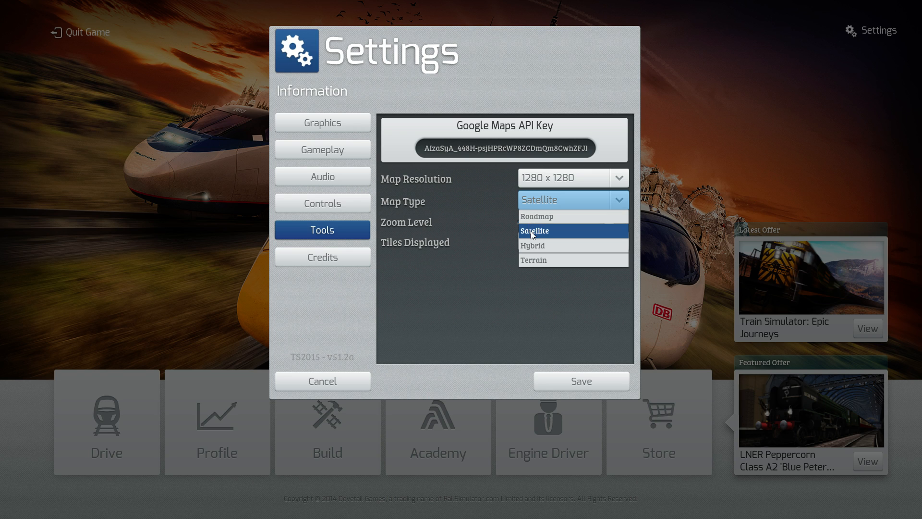
pyautogui.click(517, 228)
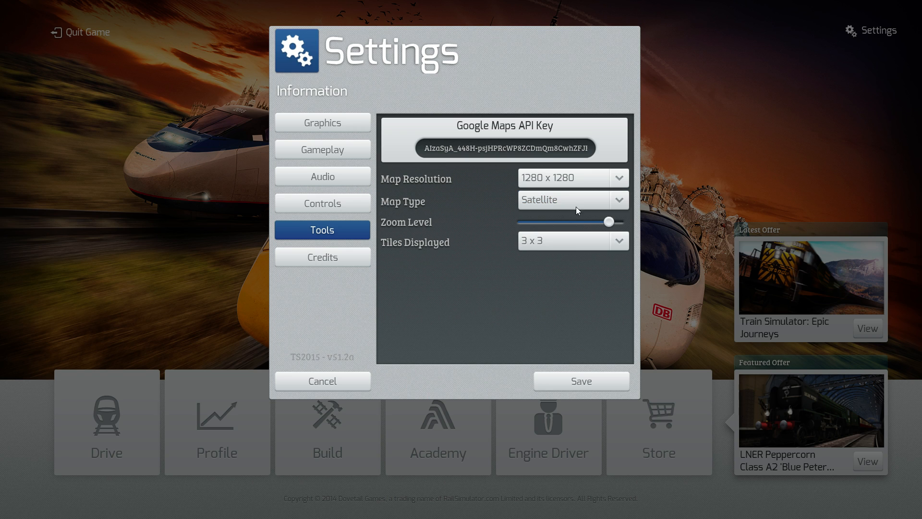
pyautogui.click(619, 202)
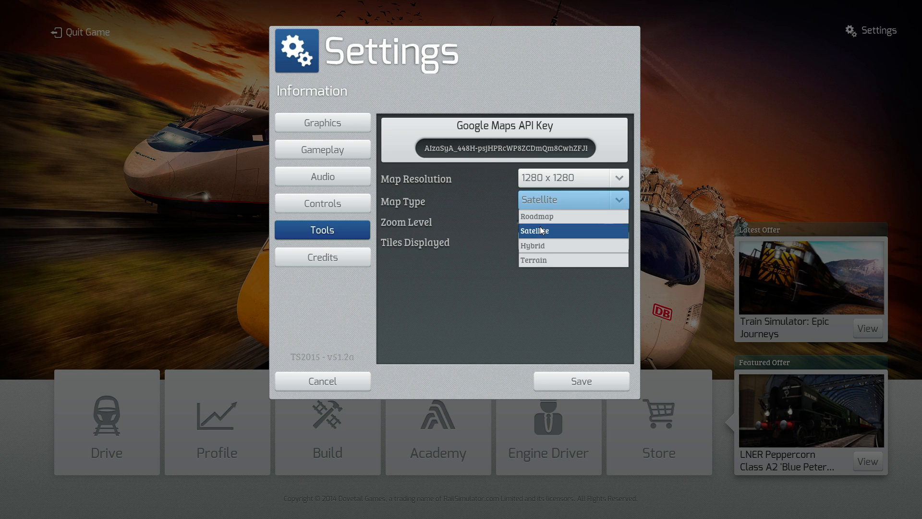
pyautogui.click(556, 300)
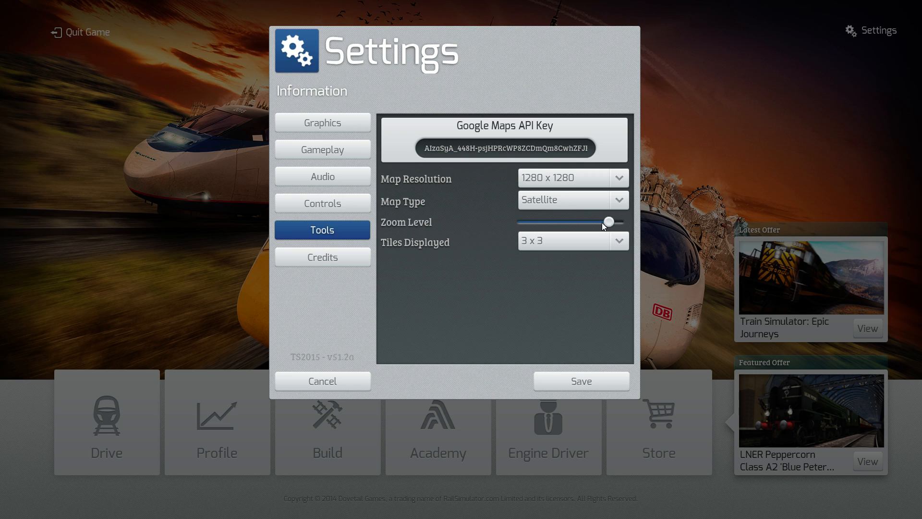
# Set the number of map tiles displayed to 3 x 3 and save the game settings.
pyautogui.click(620, 240)
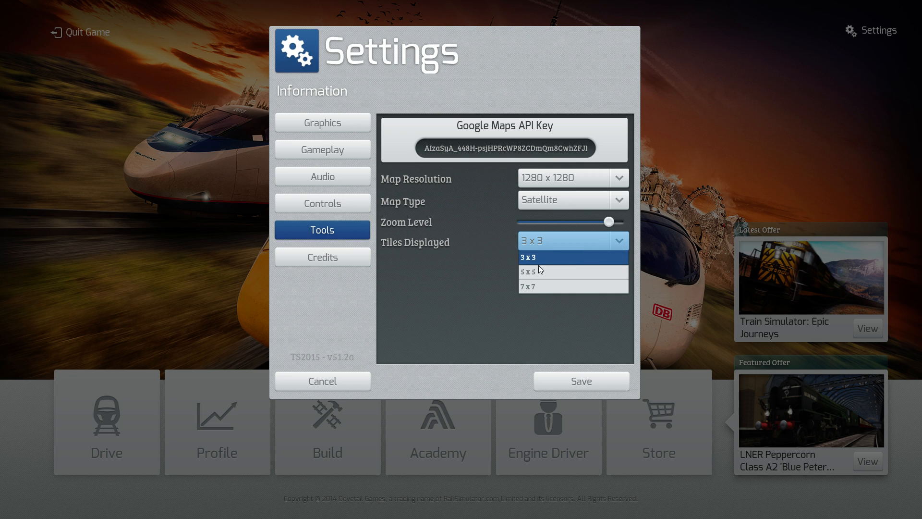
pyautogui.click(545, 258)
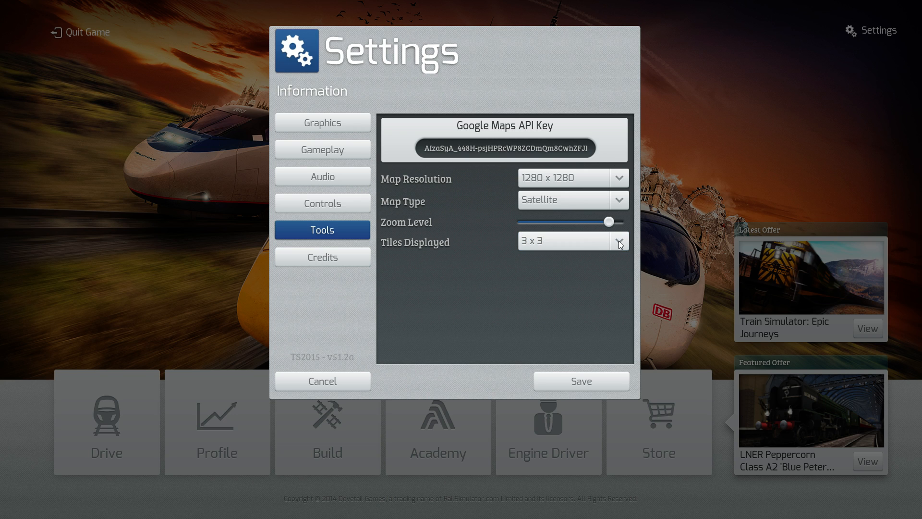
pyautogui.click(619, 243)
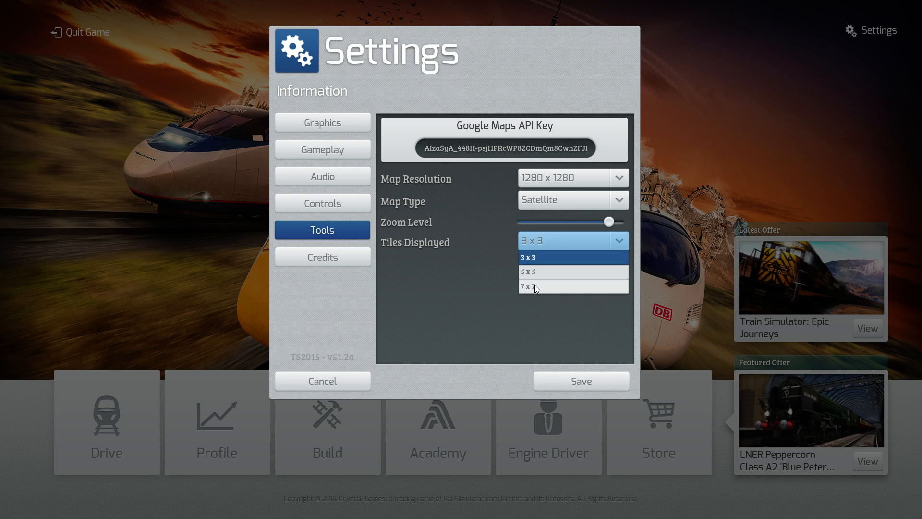
pyautogui.click(623, 243)
pyautogui.click(560, 380)
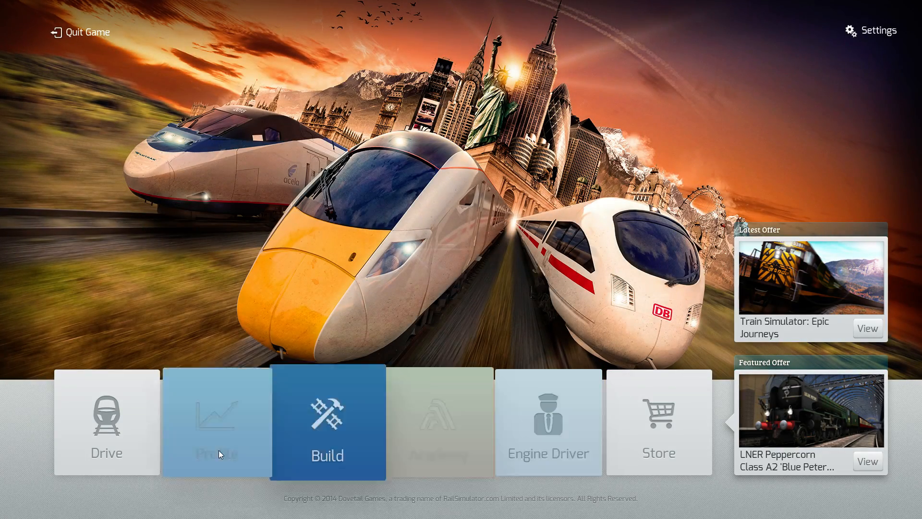
# Open the NEC: New Haven - Boston route for editing in the Build section.
pyautogui.click(302, 430)
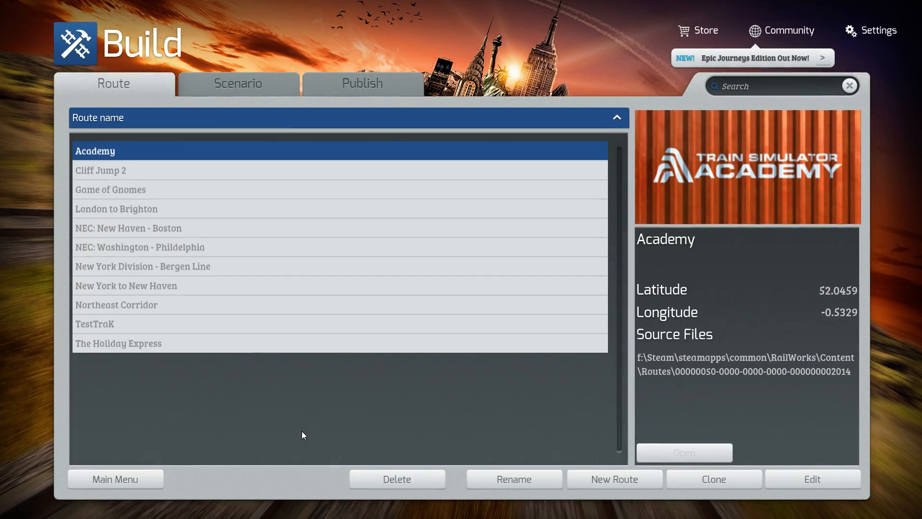
pyautogui.click(119, 223)
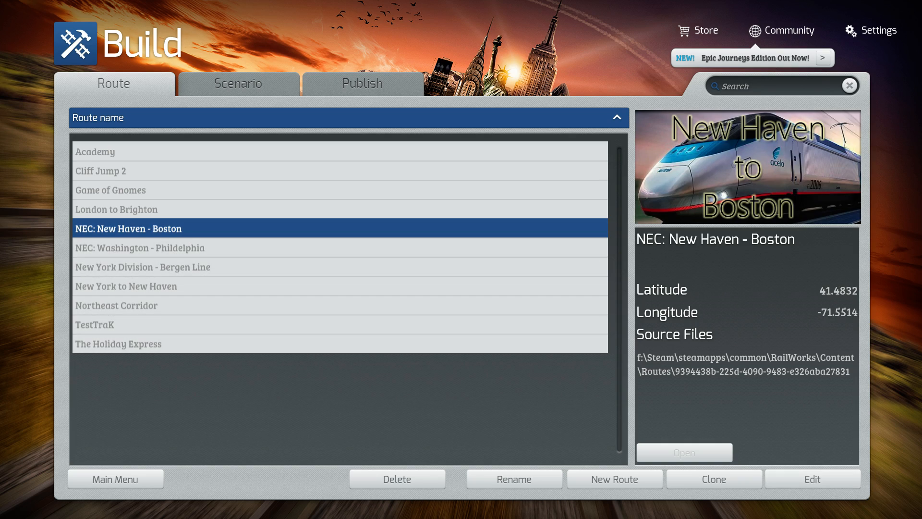
pyautogui.click(802, 477)
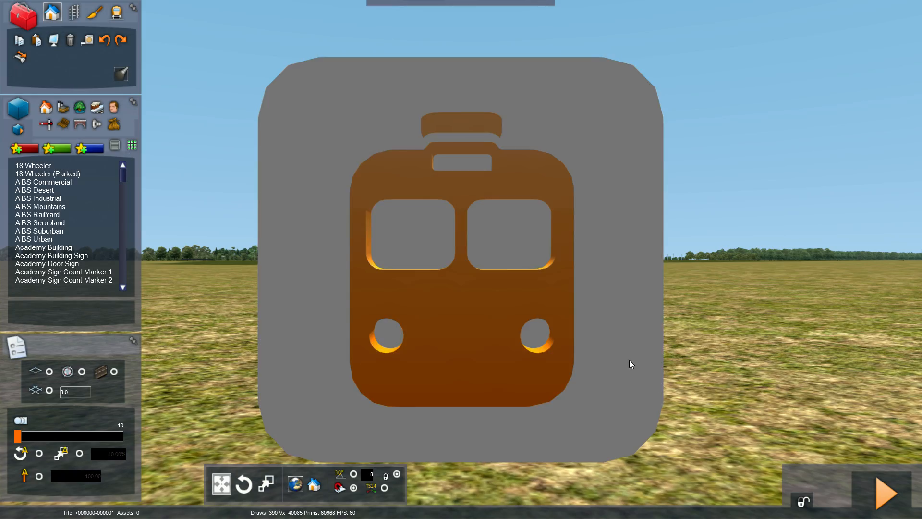
# Turn on the Google Maps overlay above the railway tracks in the route editor.
pyautogui.press('Down')
pyautogui.moveTo(629, 360); pyautogui.dragTo(682, 447)
pyautogui.press('Up')
pyautogui.press('Up')
pyautogui.press('Down')
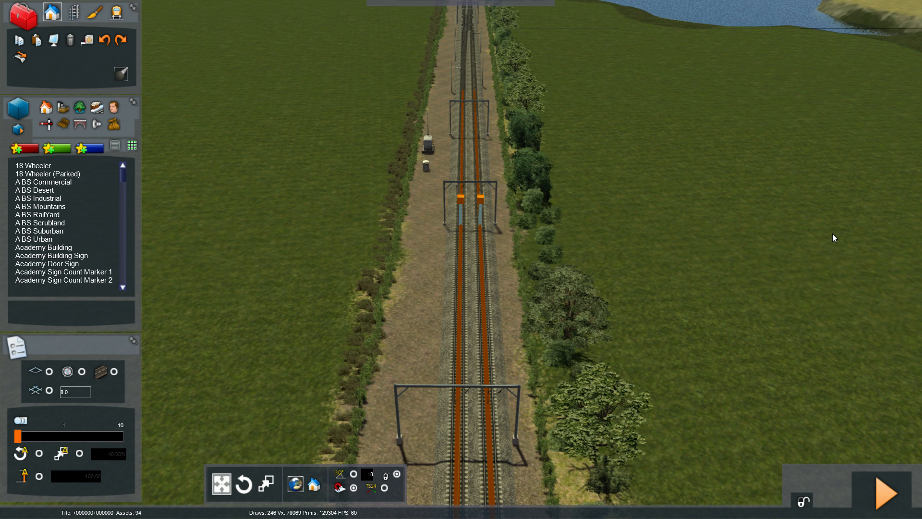
pyautogui.press('space')
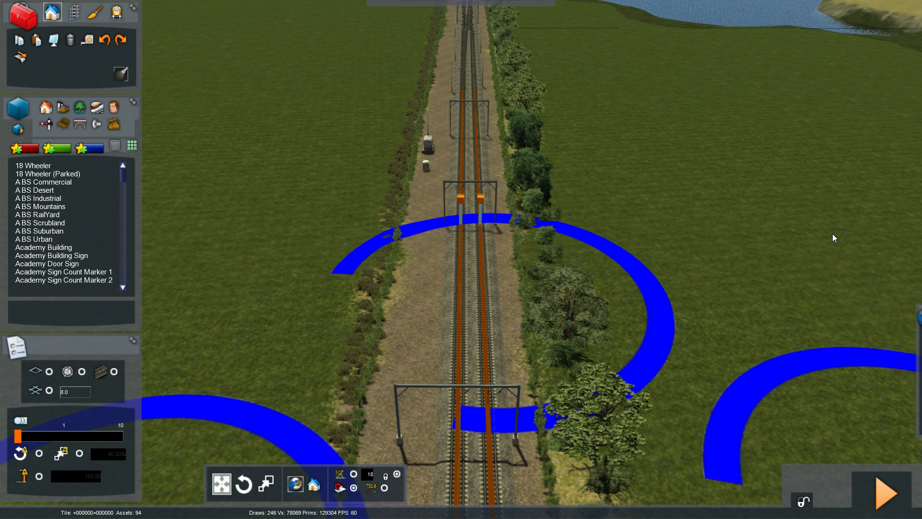
# Examine how the satellite imagery lines up with the tracks and overhead line gantries.
pyautogui.press('Down')
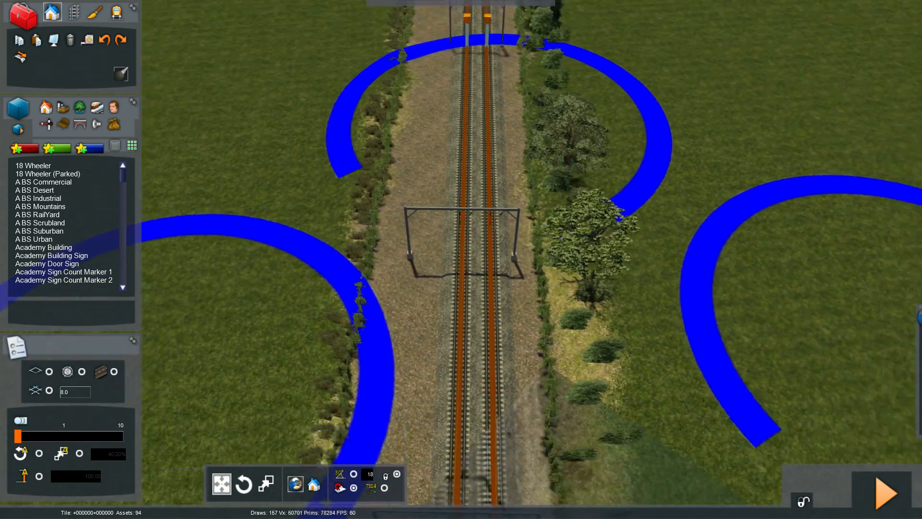
pyautogui.click(792, 216)
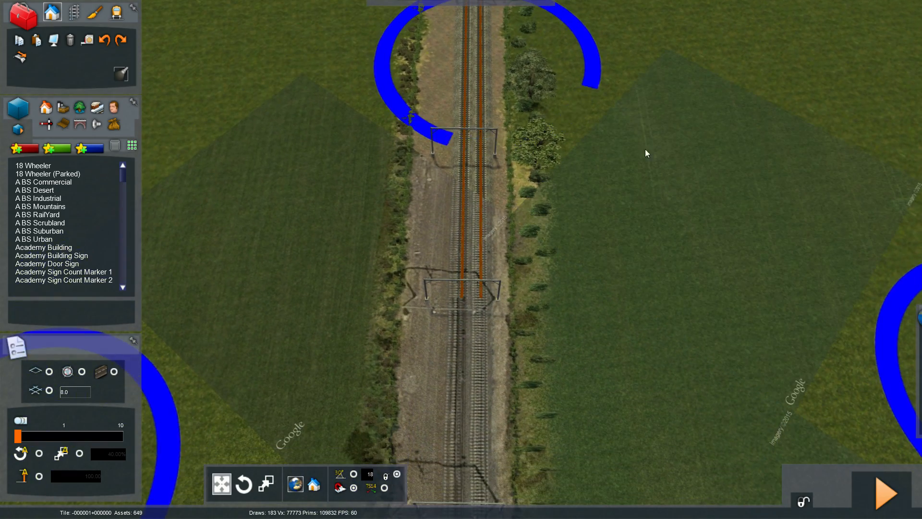
pyautogui.click(484, 127)
pyautogui.moveTo(651, 199); pyautogui.dragTo(698, 227)
pyautogui.press('Up')
pyautogui.moveTo(583, 197); pyautogui.dragTo(807, 223)
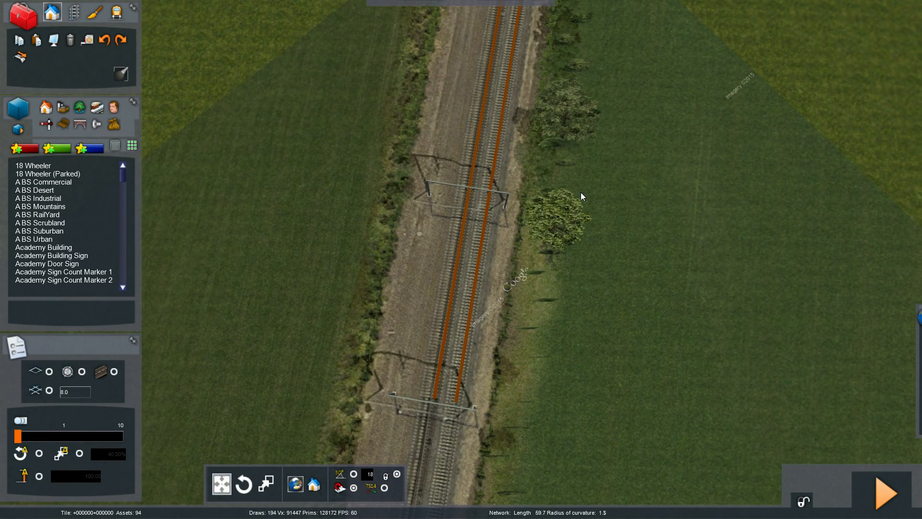
pyautogui.press('Left')
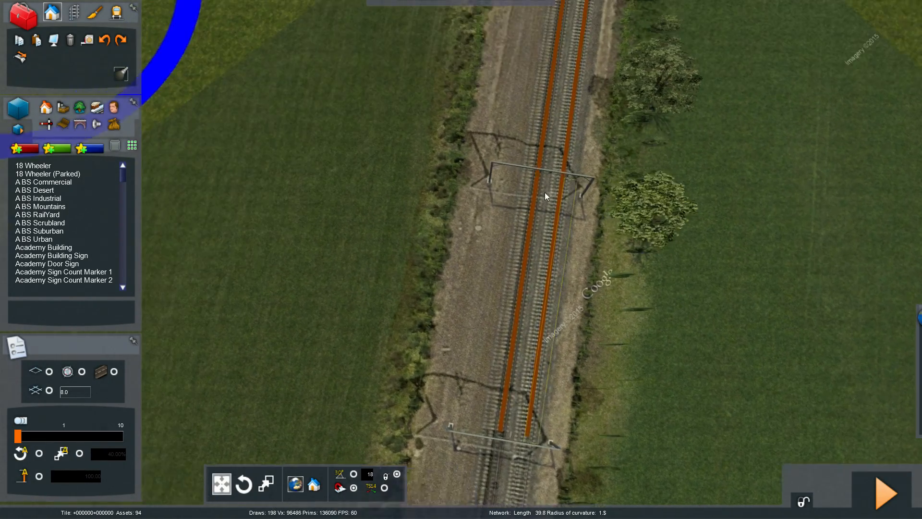
pyautogui.moveTo(531, 258); pyautogui.dragTo(576, 212)
pyautogui.moveTo(509, 255); pyautogui.dragTo(595, 312)
# Reduce the map overlay's opacity to the minimum and raise it to the maximum.
pyautogui.moveTo(850, 336)
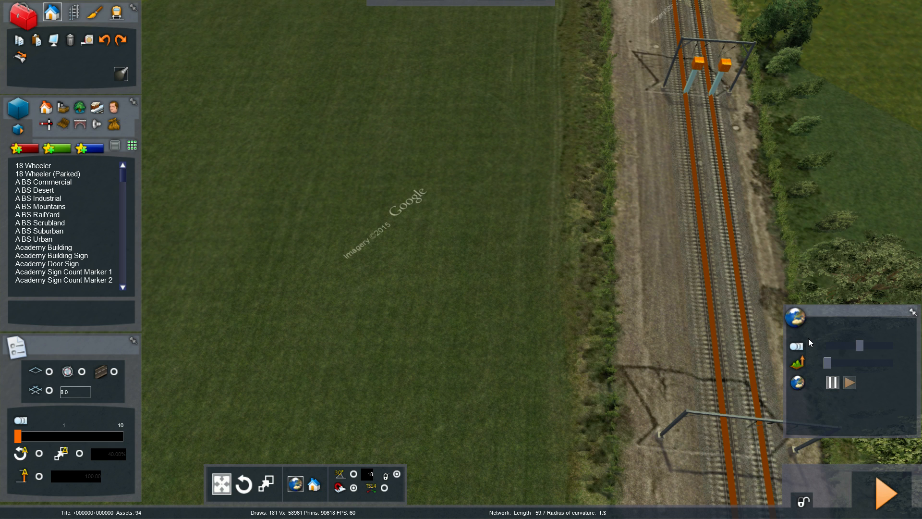
pyautogui.moveTo(846, 349); pyautogui.dragTo(815, 350)
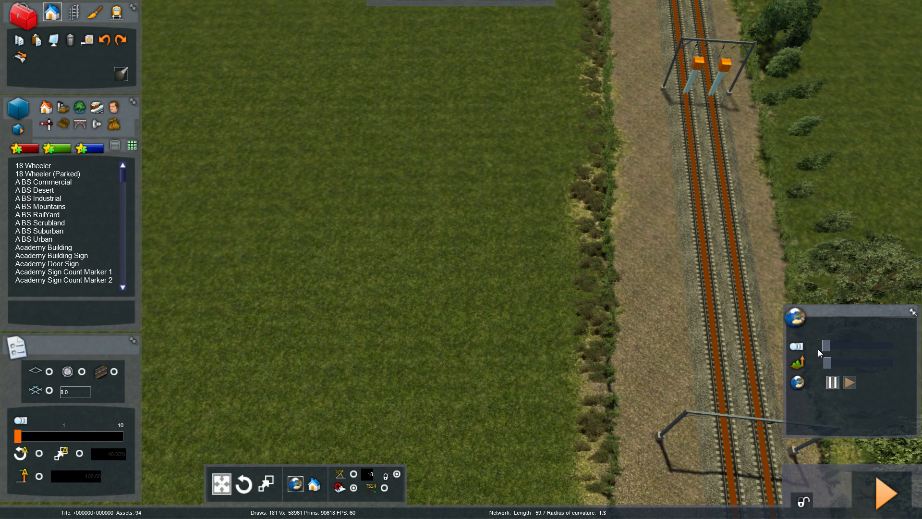
pyautogui.moveTo(828, 349); pyautogui.dragTo(912, 356)
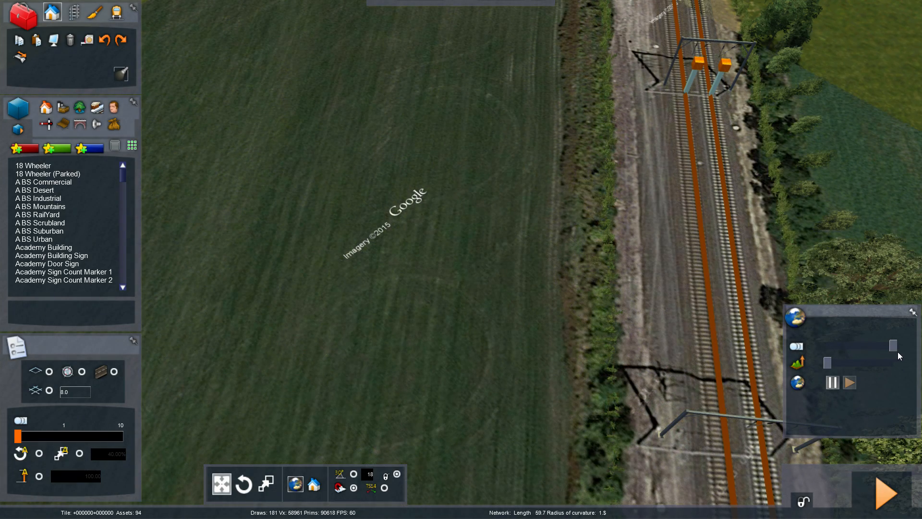
# Raise the map overlay's height slightly above the terrain along the tracks.
pyautogui.press('Down')
pyautogui.press('Right')
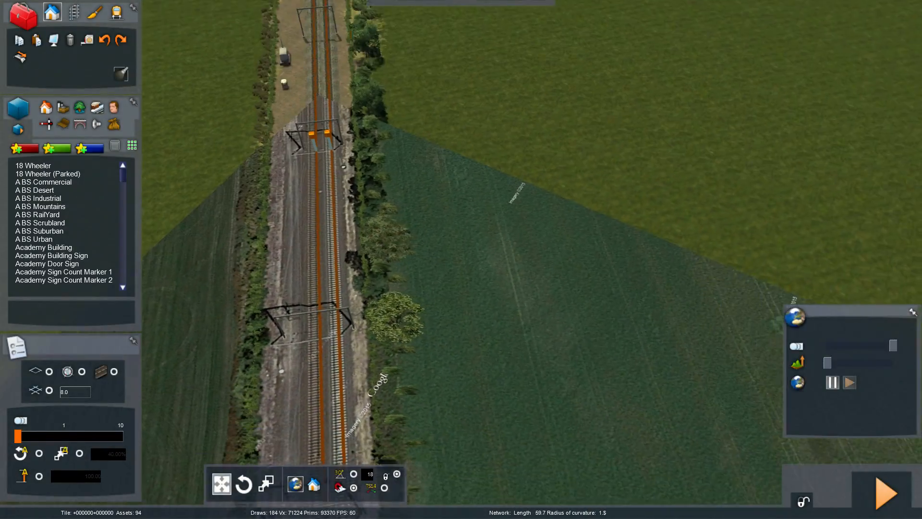
pyautogui.press('Up')
pyautogui.press('Left')
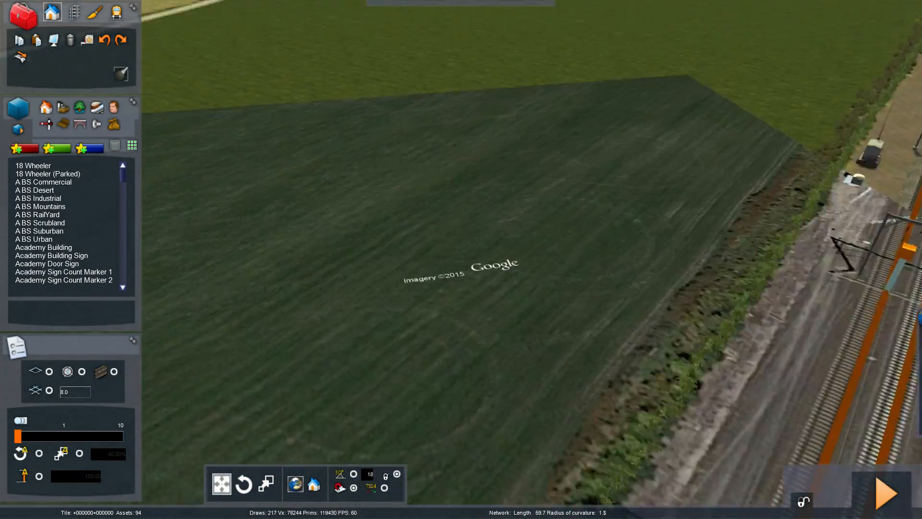
pyautogui.press('Left')
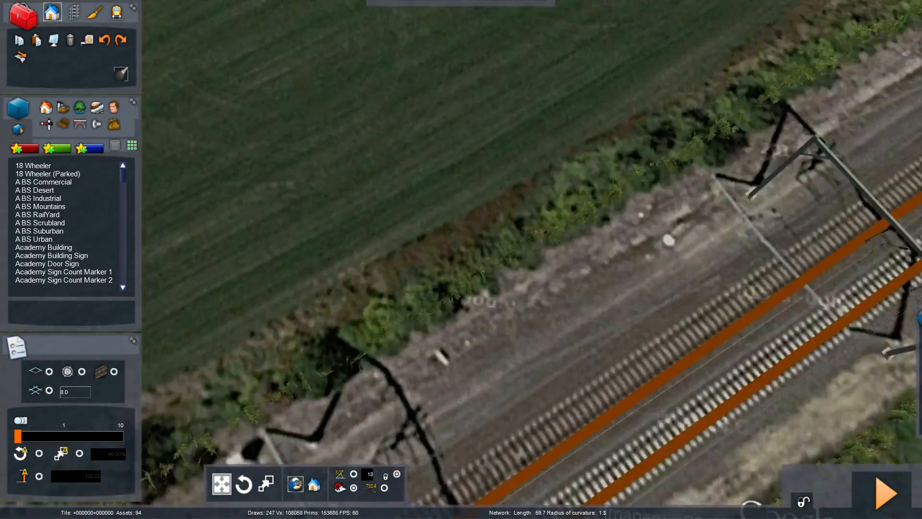
pyautogui.press('Right')
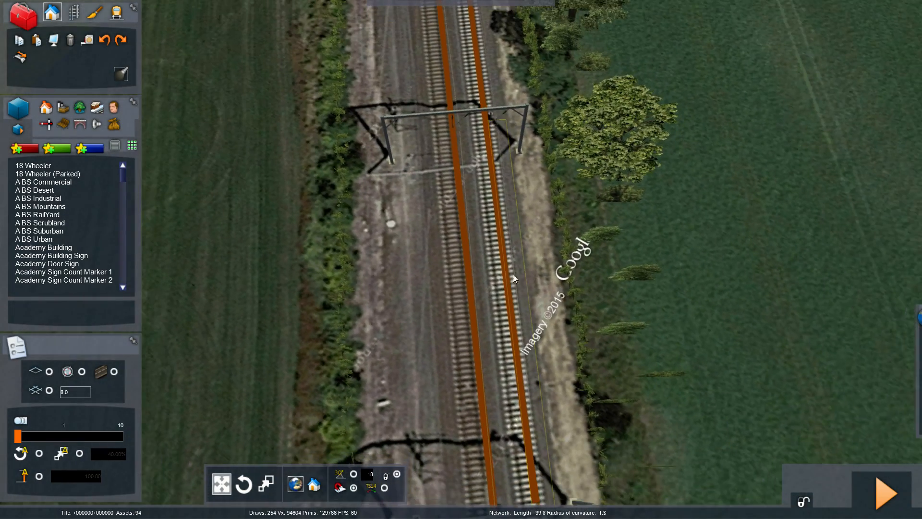
pyautogui.moveTo(850, 369)
pyautogui.moveTo(828, 365); pyautogui.dragTo(836, 366)
pyautogui.rightClick(651, 327)
pyautogui.press('Down')
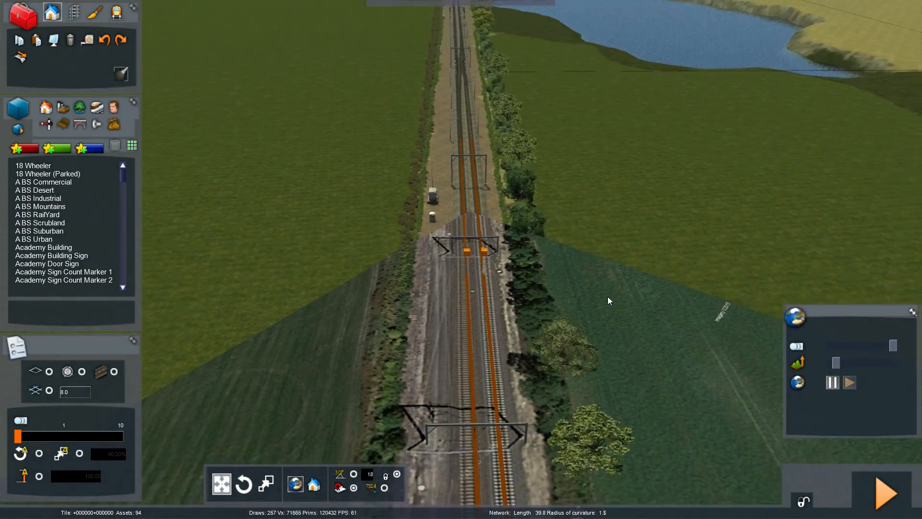
# Lower the map overlay's height to the minimum and set its opacity to about half.
pyautogui.moveTo(861, 376)
pyautogui.moveTo(836, 363); pyautogui.dragTo(771, 392)
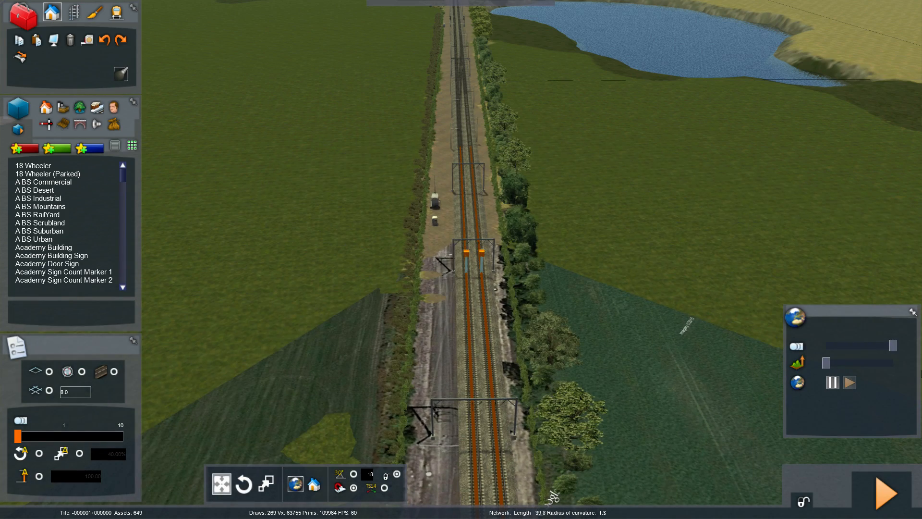
pyautogui.moveTo(894, 346); pyautogui.dragTo(857, 350)
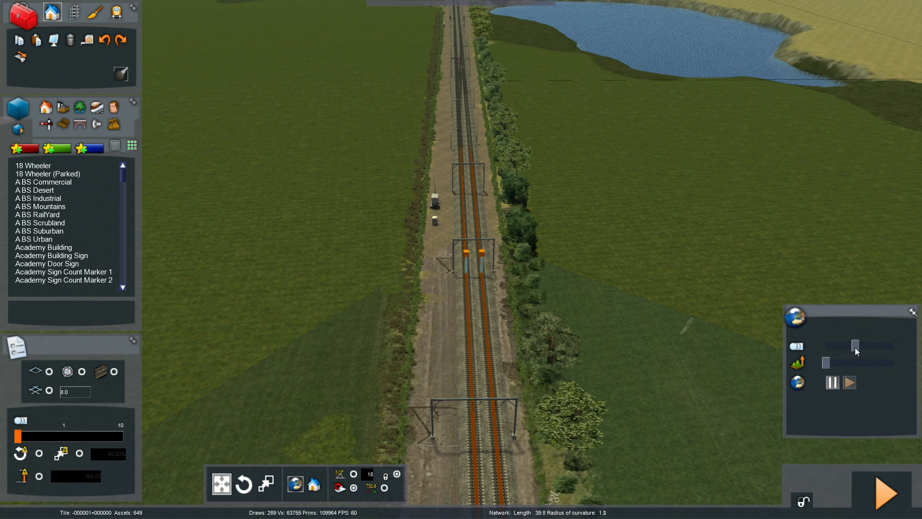
# Turn off the Google Maps overlay in the route editor.
pyautogui.press('F8')
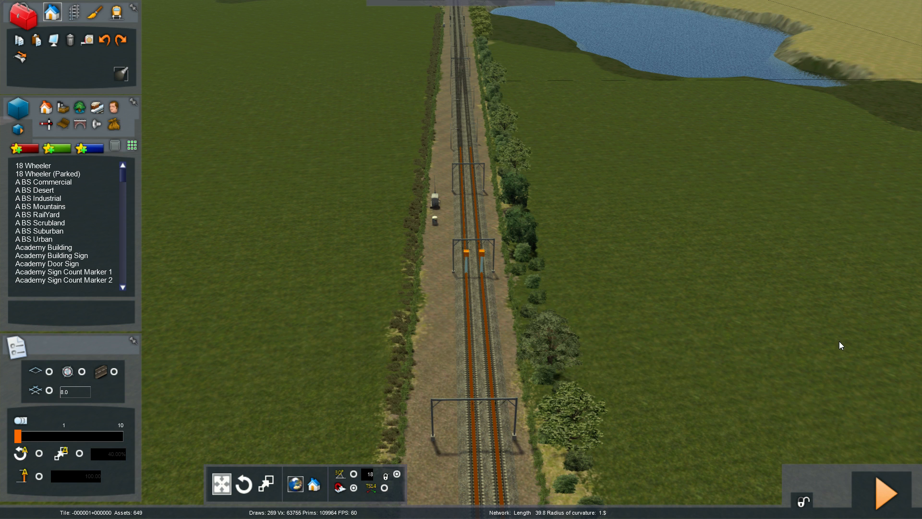
pyautogui.moveTo(723, 327)
pyautogui.mouseDown()
pyautogui.moveTo(682, 344)
pyautogui.moveTo(716, 356)
pyautogui.moveTo(722, 328)
pyautogui.mouseUp()
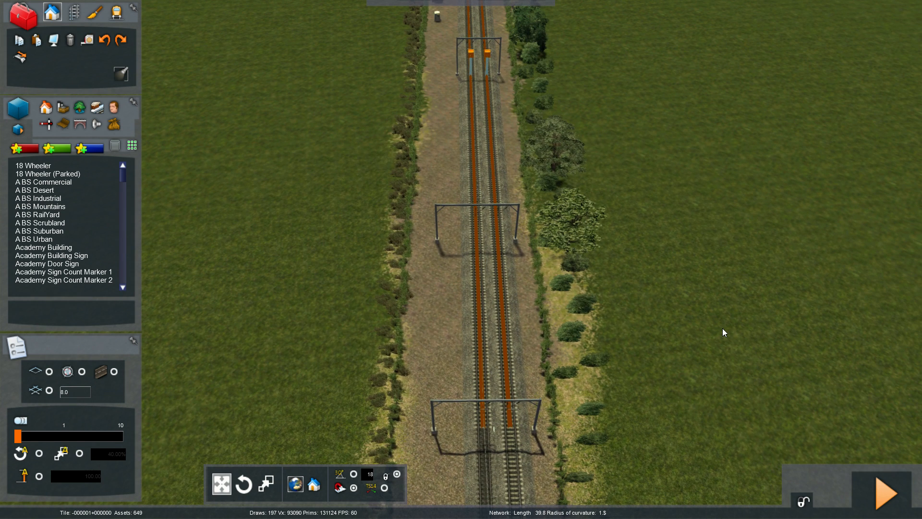